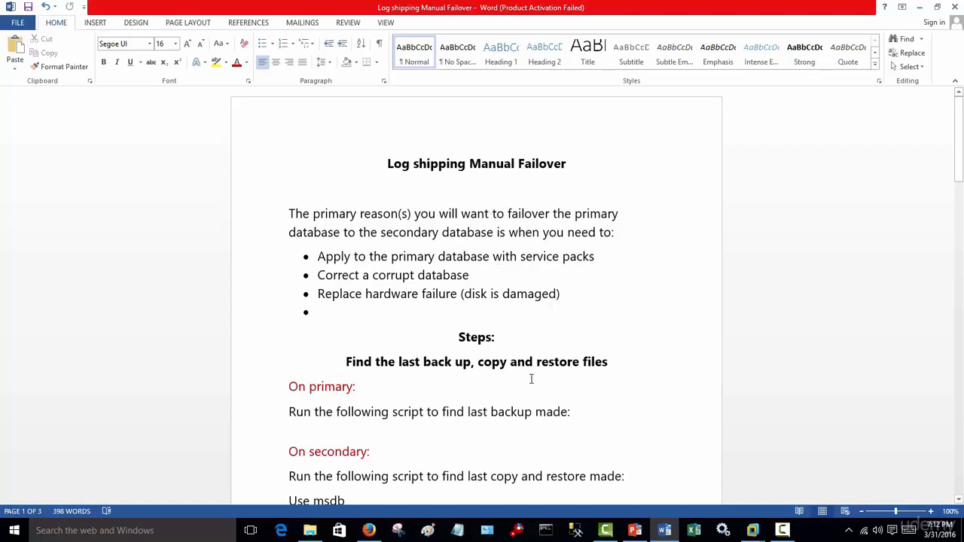
Review the failover reasons, numbered steps and scripts in the Log shipping Manual Failover document
{"action": "scroll", "coordinate": [531, 379], "scroll_direction": "down", "scroll_amount": 2}
{"action": "scroll", "coordinate": [519, 373], "scroll_direction": "down", "scroll_amount": 15}
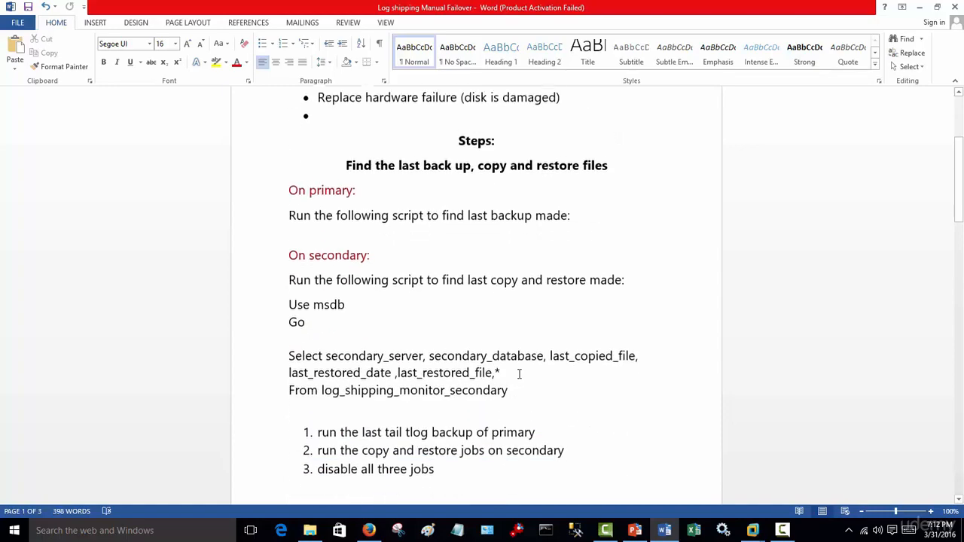
{"action": "scroll", "coordinate": [514, 408], "scroll_direction": "down", "scroll_amount": 15}
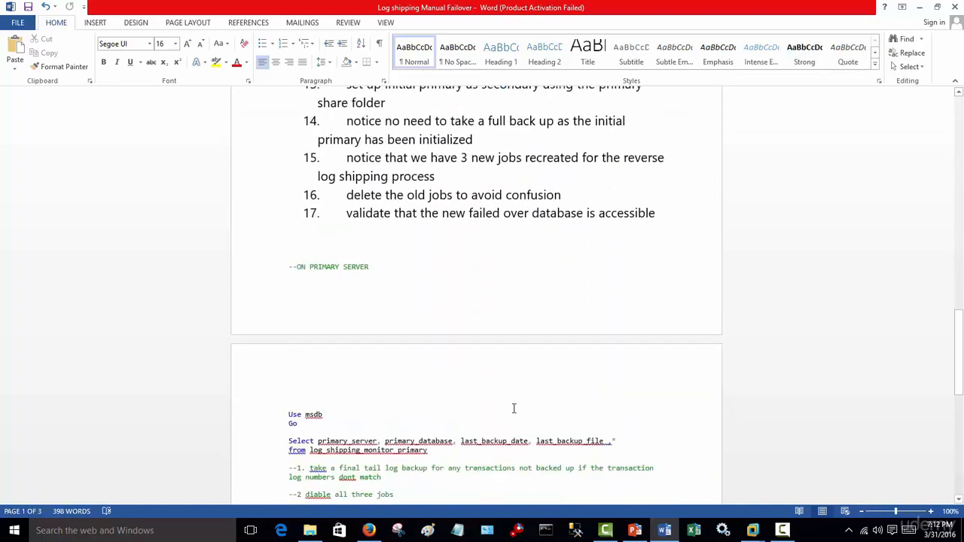
{"action": "scroll", "coordinate": [514, 408], "scroll_direction": "up", "scroll_amount": 20}
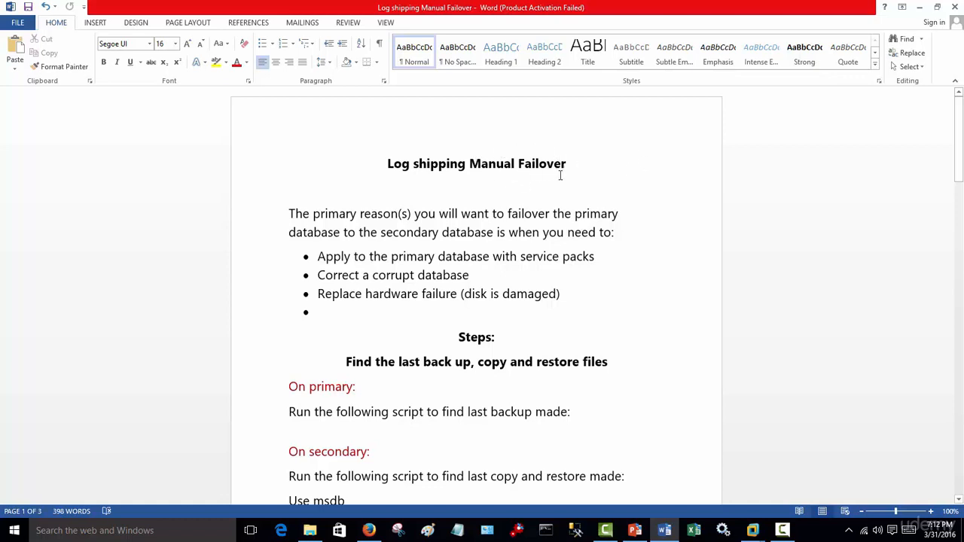
Switch to VMware Workstation and look over the DC, Server1 and Server2 virtual machines, returning to Server1
{"action": "left_click", "coordinate": [920, 8]}
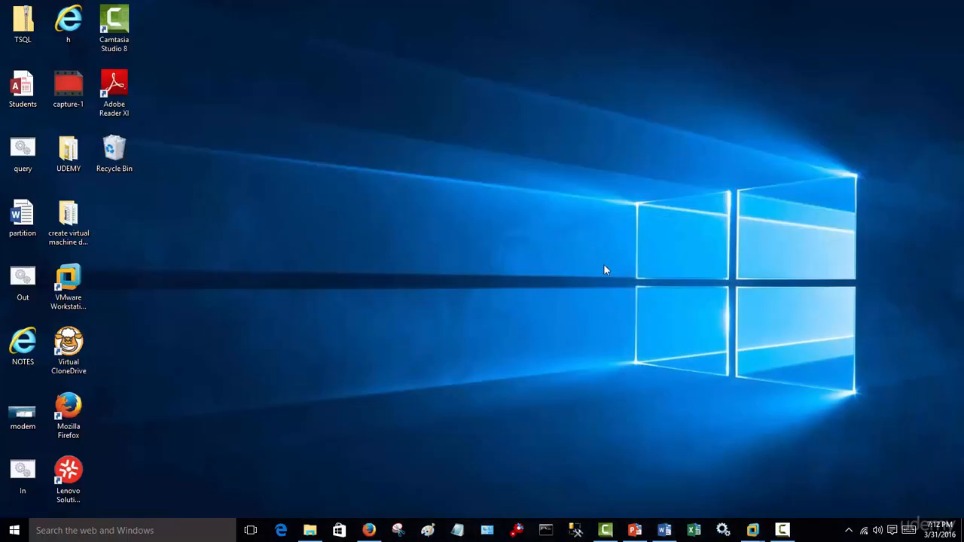
{"action": "mouse_move", "coordinate": [753, 531]}
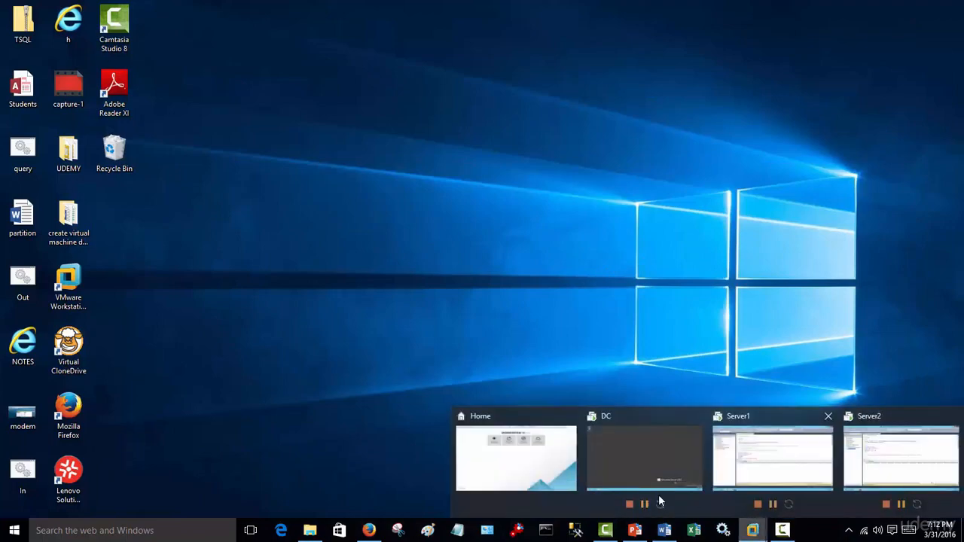
{"action": "left_click", "coordinate": [524, 467]}
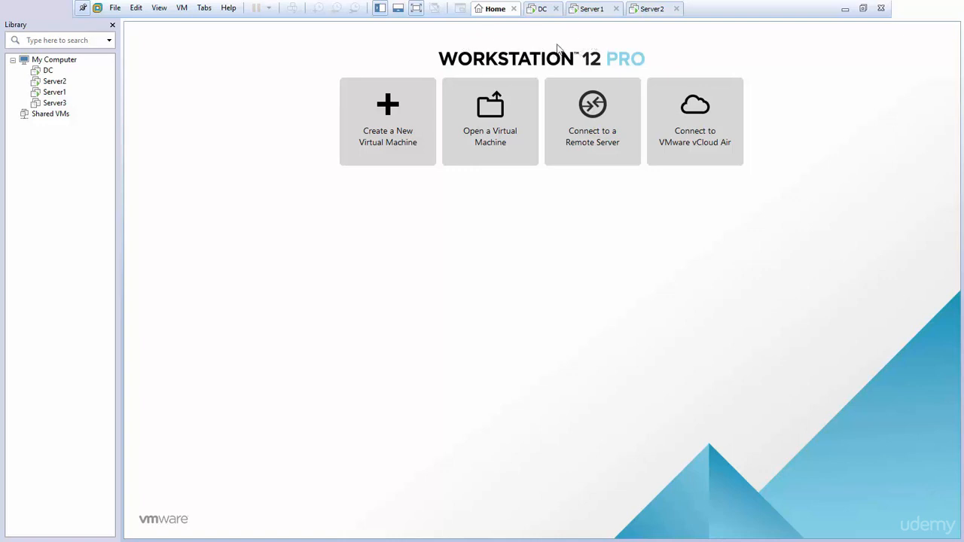
{"action": "left_click", "coordinate": [543, 10]}
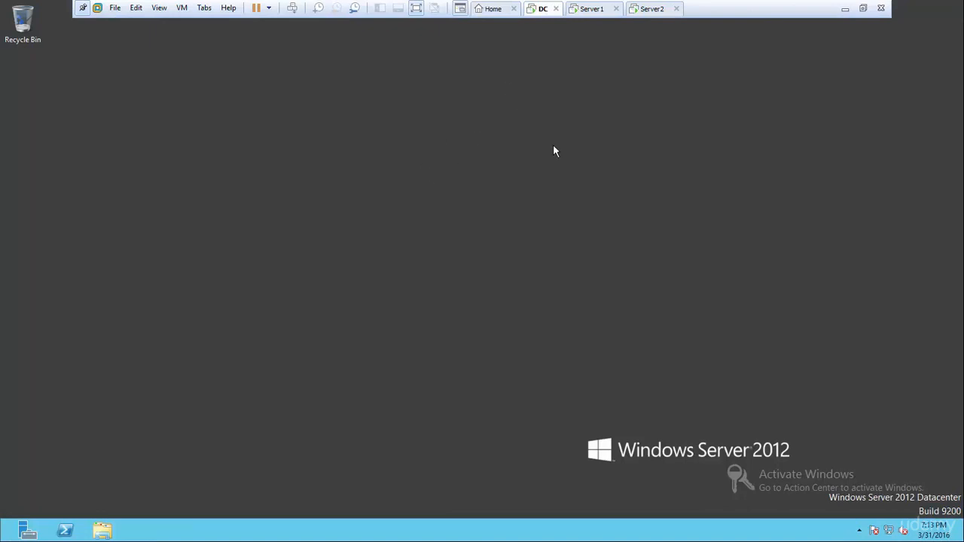
{"action": "left_click", "coordinate": [585, 10]}
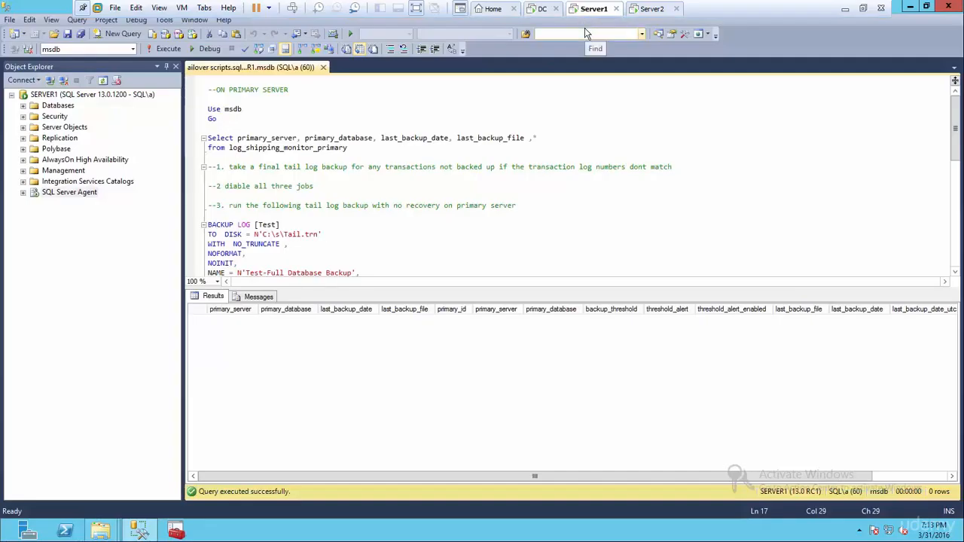
{"action": "left_click", "coordinate": [651, 11]}
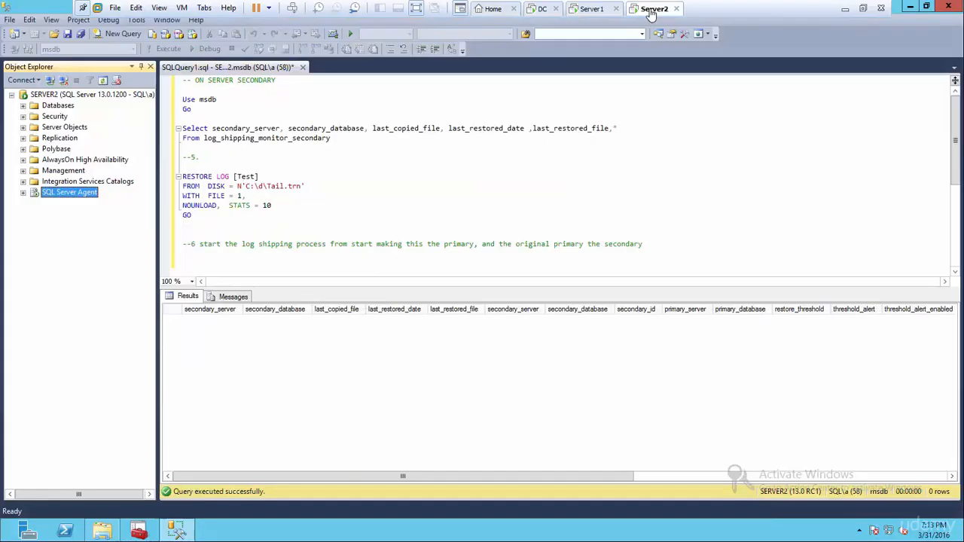
{"action": "left_click", "coordinate": [587, 11]}
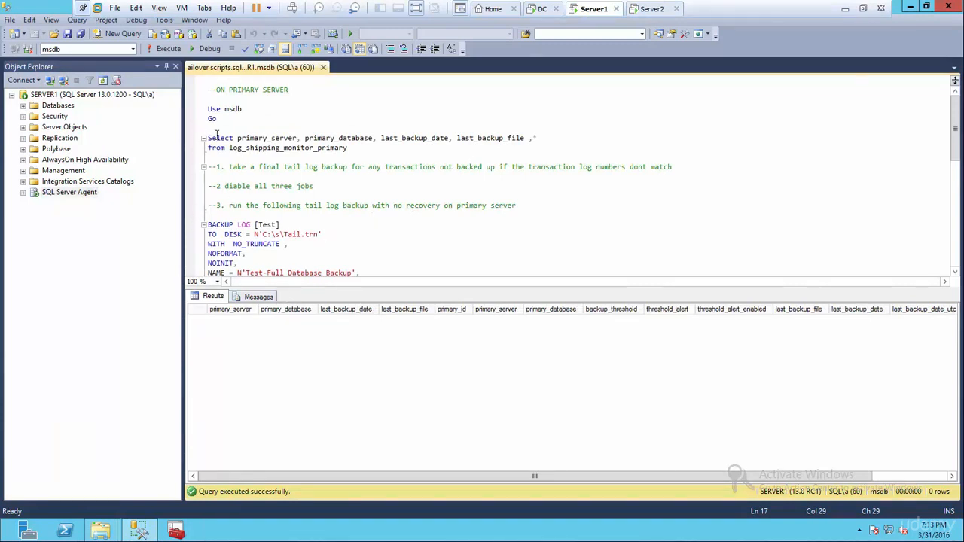
Expand the databases and the SQL Server Agent jobs on SERVER1 to check which ones exist
{"action": "left_click", "coordinate": [23, 107]}
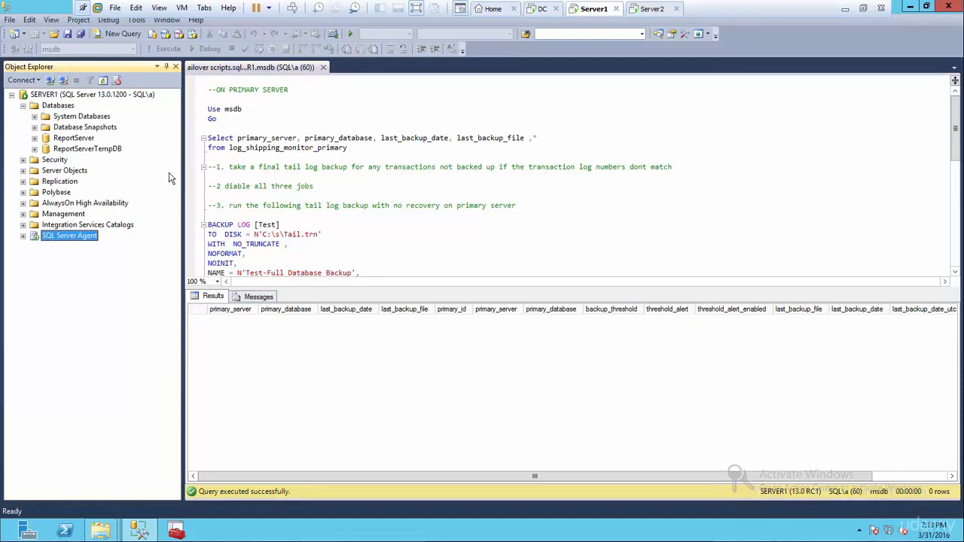
{"action": "left_click_drag", "start_coordinate": [184, 171], "coordinate": [187, 172]}
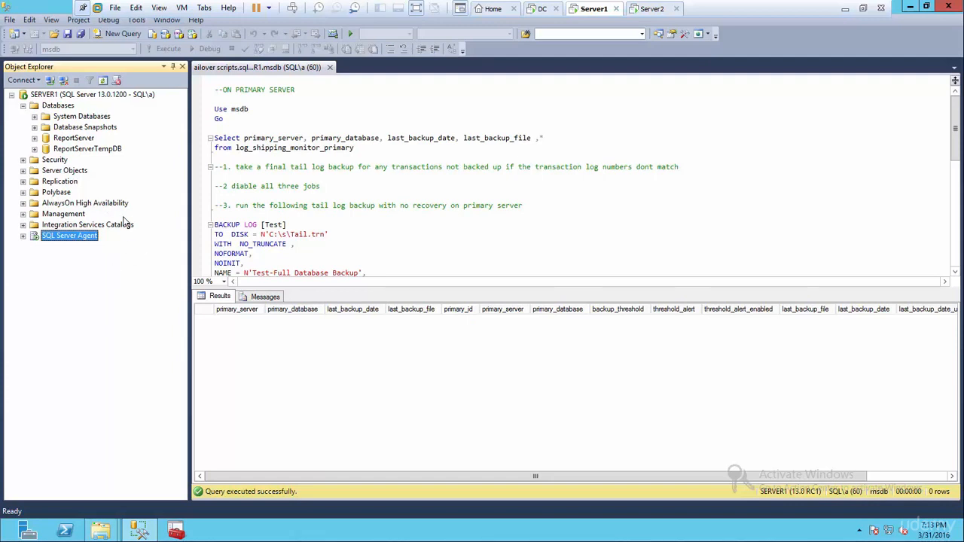
{"action": "left_click", "coordinate": [24, 236]}
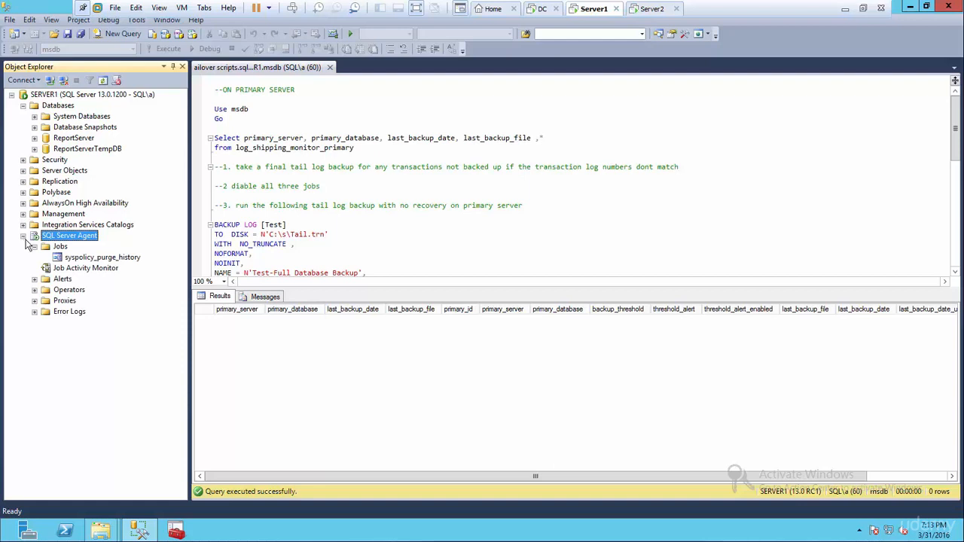
{"action": "left_click", "coordinate": [60, 247]}
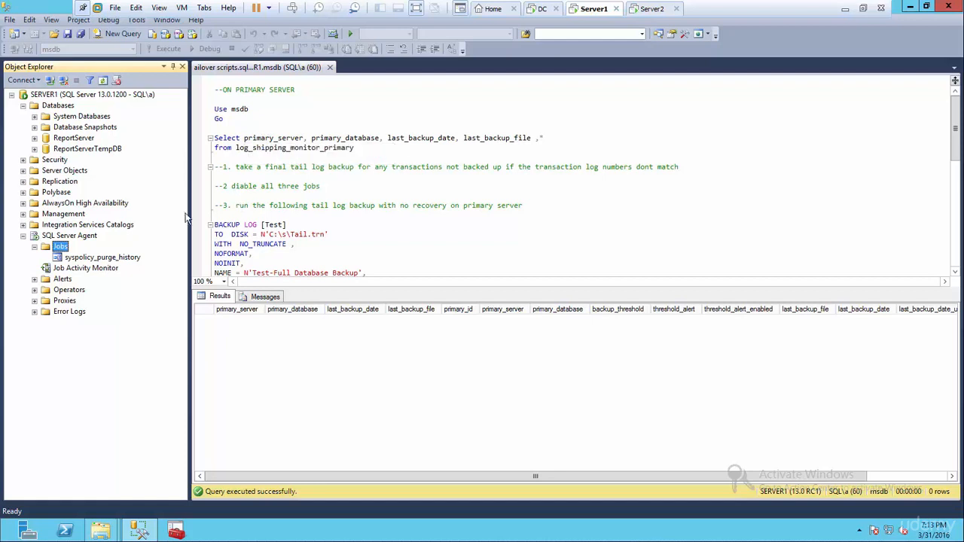
Create a new database named TEST on SERVER1
{"action": "right_click", "coordinate": [53, 107]}
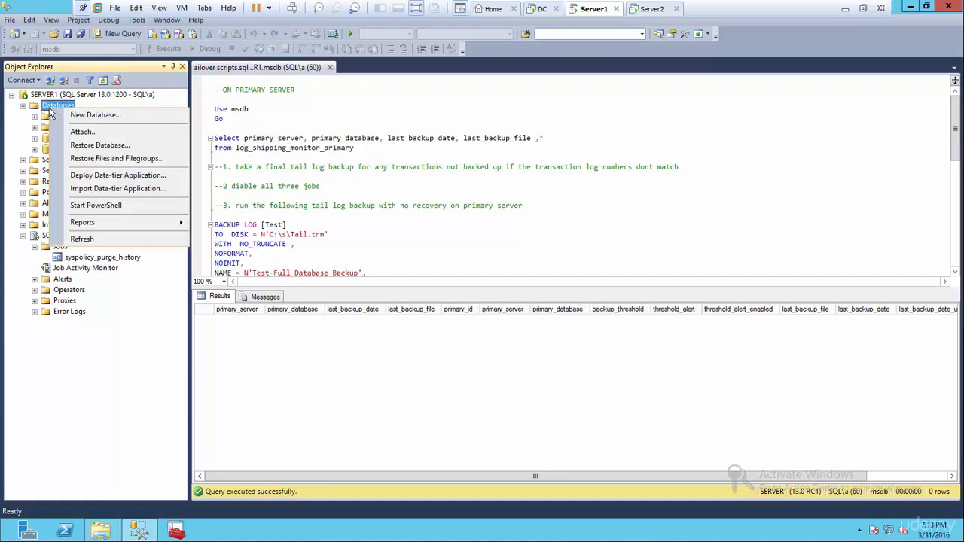
{"action": "left_click", "coordinate": [87, 114]}
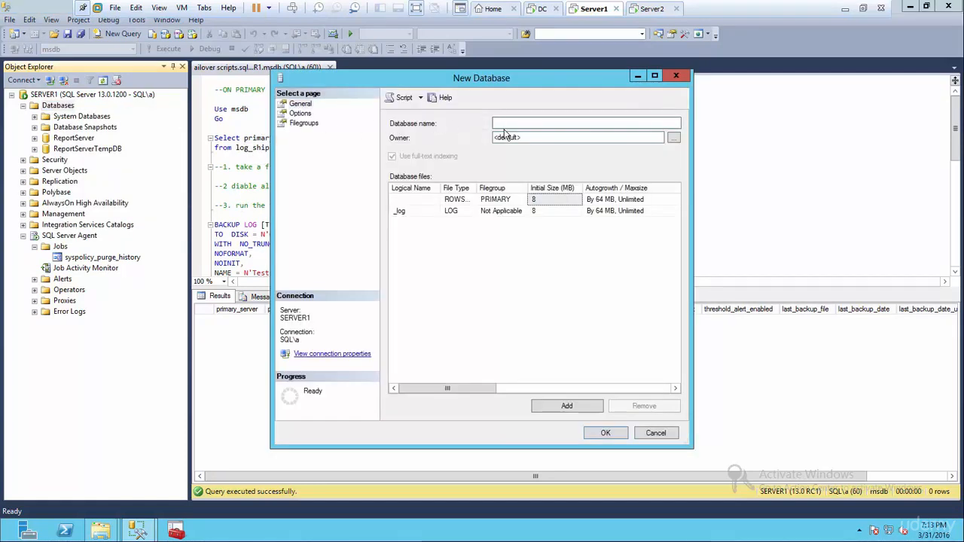
{"action": "type", "text": "TES"}
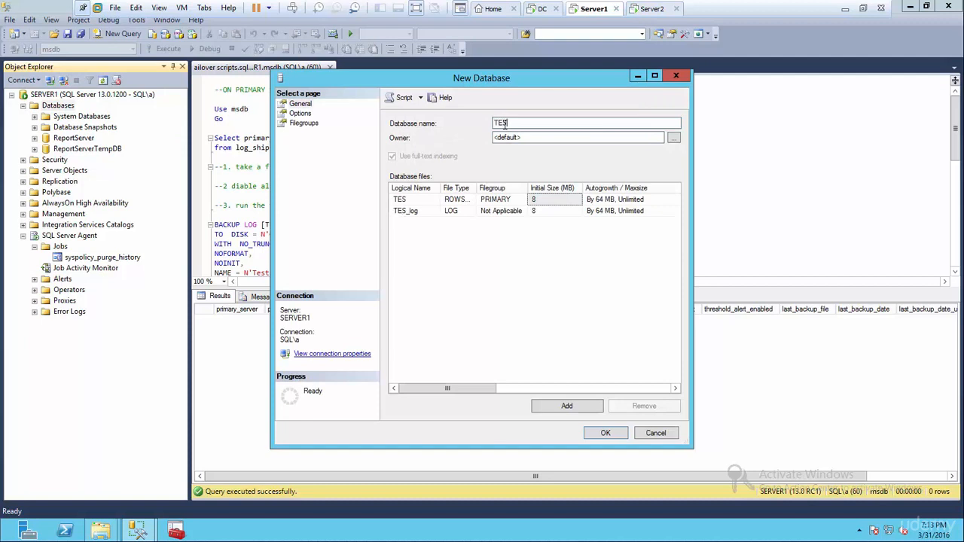
{"action": "type", "text": "T"}
{"action": "left_click", "coordinate": [607, 432]}
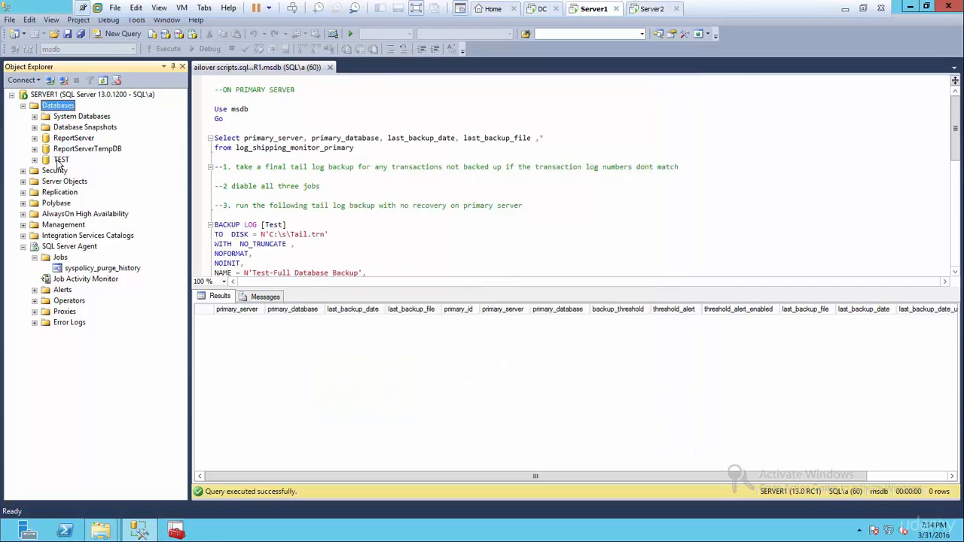
Open the transaction log shipping settings of the TEST database and enable it as a primary database
{"action": "right_click", "coordinate": [57, 161]}
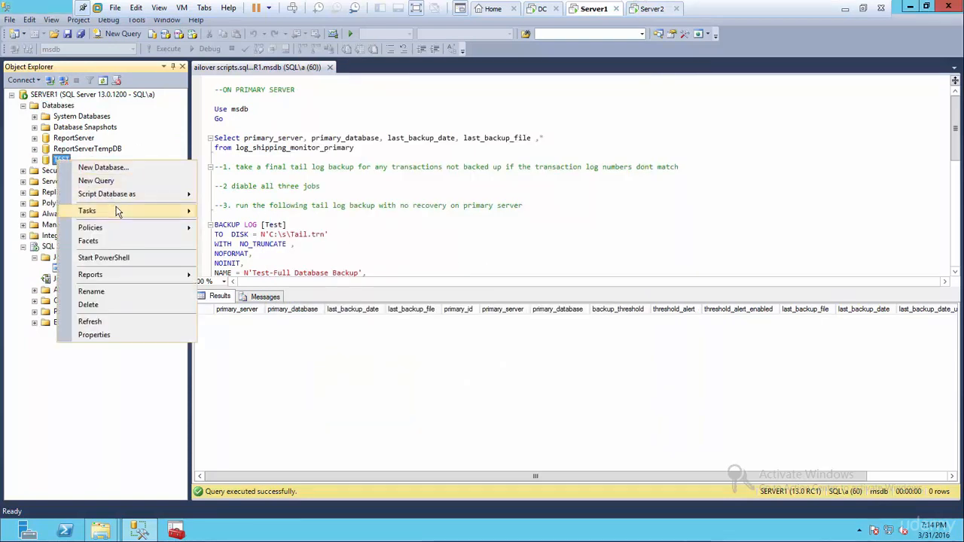
{"action": "mouse_move", "coordinate": [119, 211]}
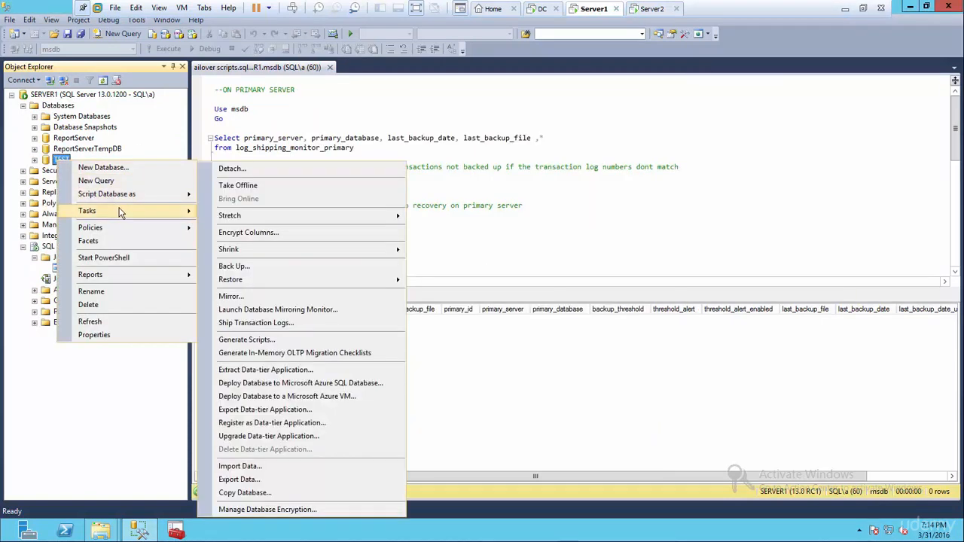
{"action": "left_click", "coordinate": [309, 323]}
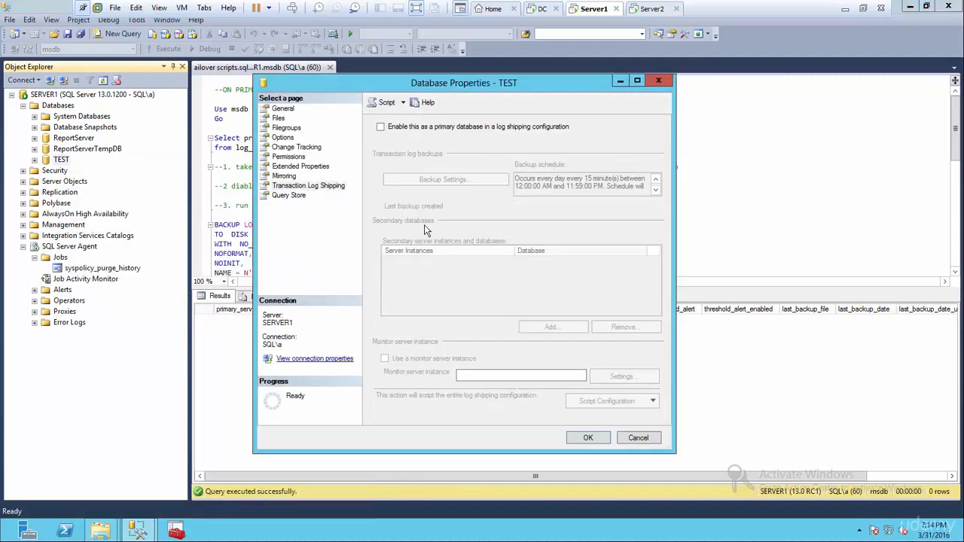
{"action": "left_click", "coordinate": [382, 127]}
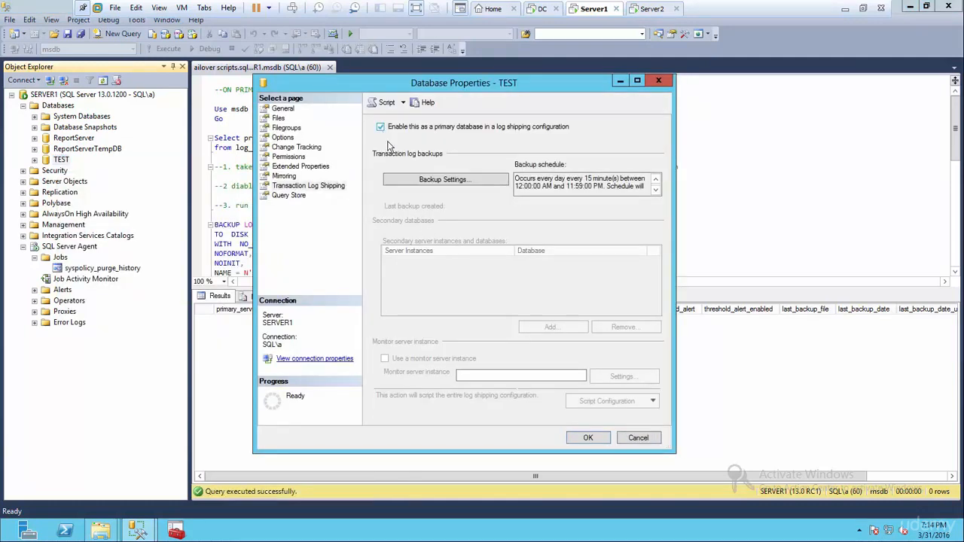
Set the network path for the transaction log backup folder to \\SERVER1\S
{"action": "left_click", "coordinate": [441, 180]}
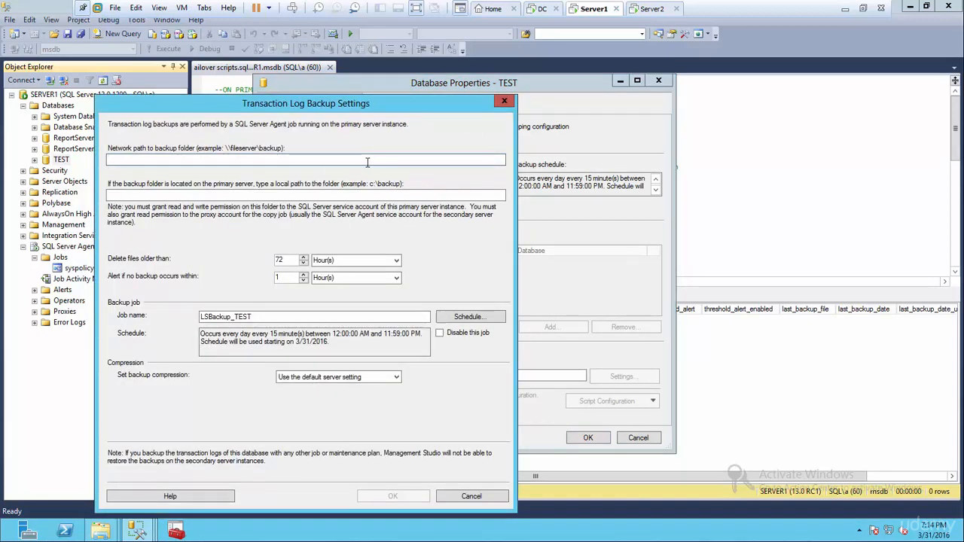
{"action": "type", "text": "\\\\SERVER1\\S"}
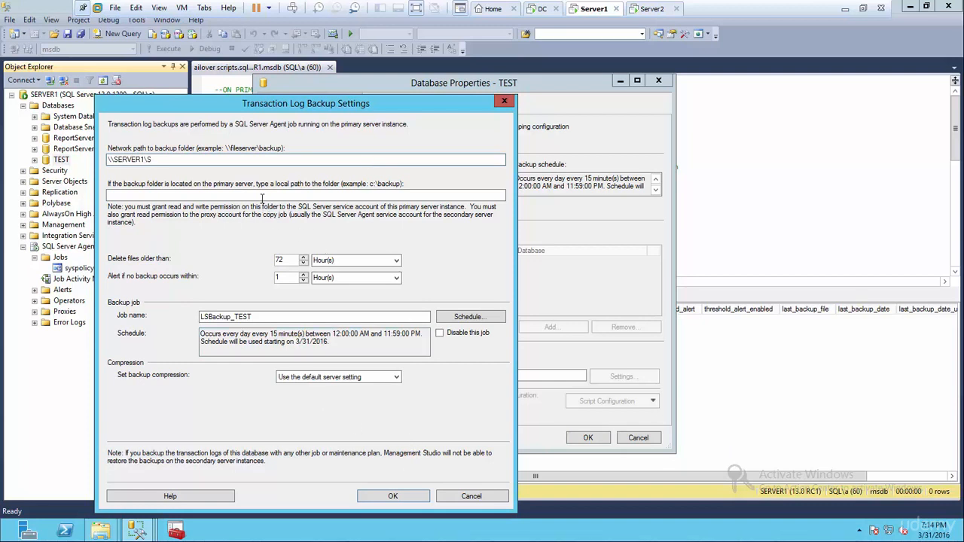
{"action": "left_click", "coordinate": [381, 497]}
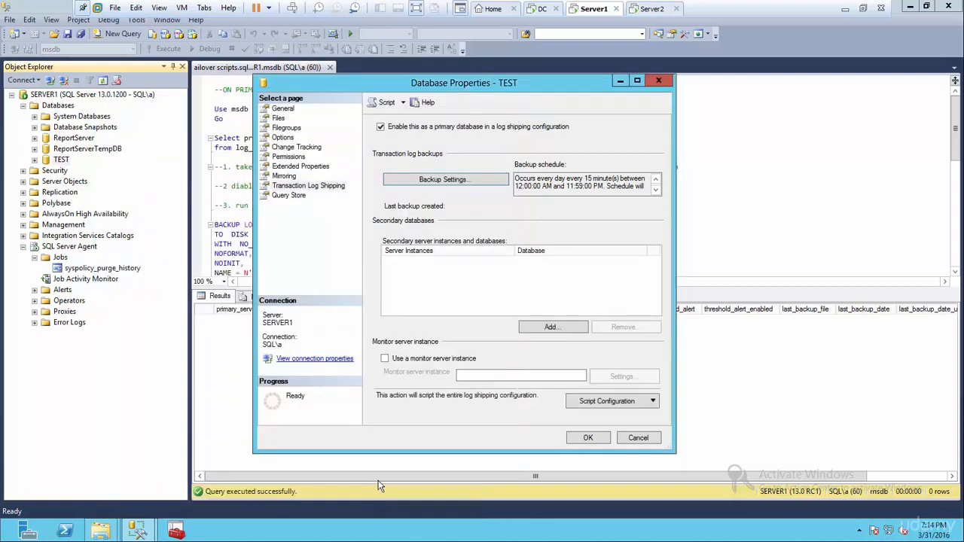
Add a secondary database to the log shipping configuration and connect to SERVER2 as its server instance
{"action": "left_click", "coordinate": [557, 329]}
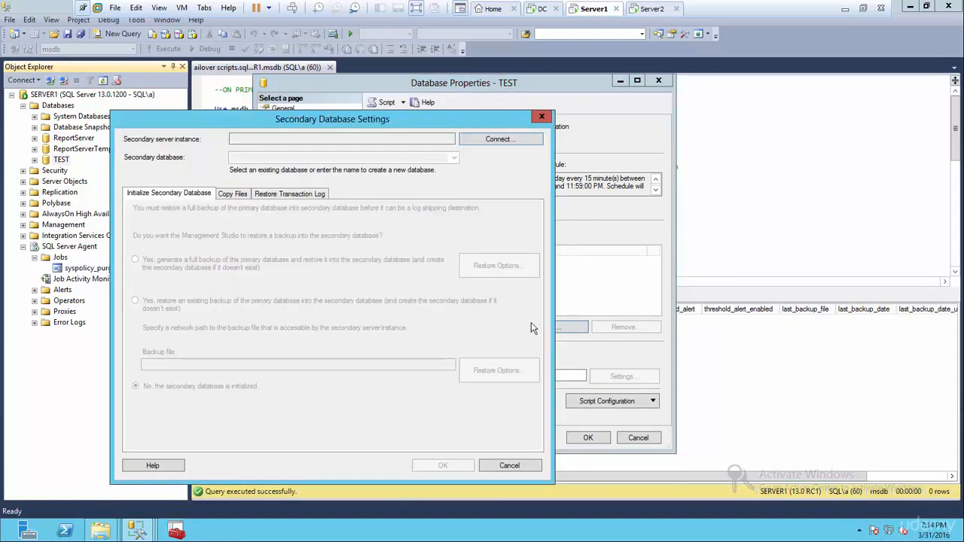
{"action": "left_click", "coordinate": [497, 141]}
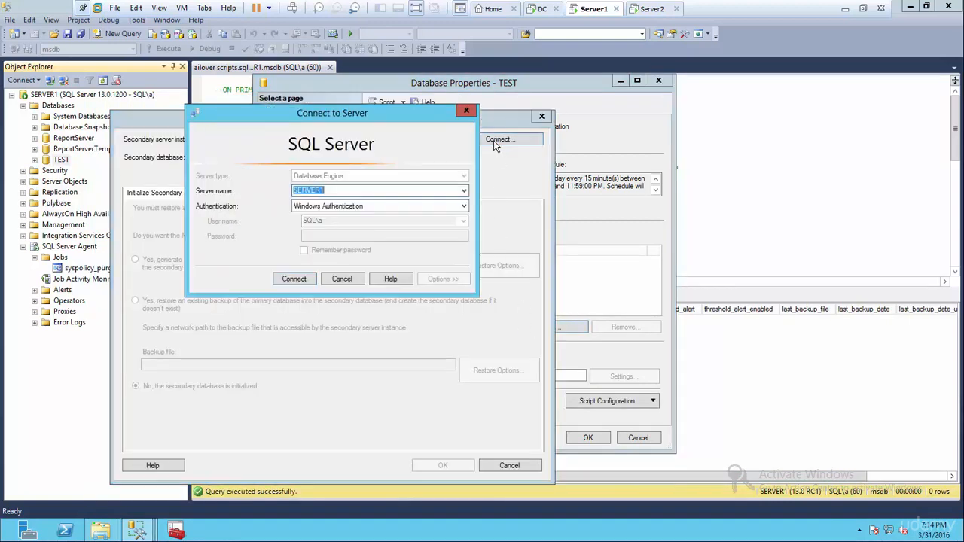
{"action": "left_click", "coordinate": [463, 191]}
{"action": "left_click", "coordinate": [410, 209]}
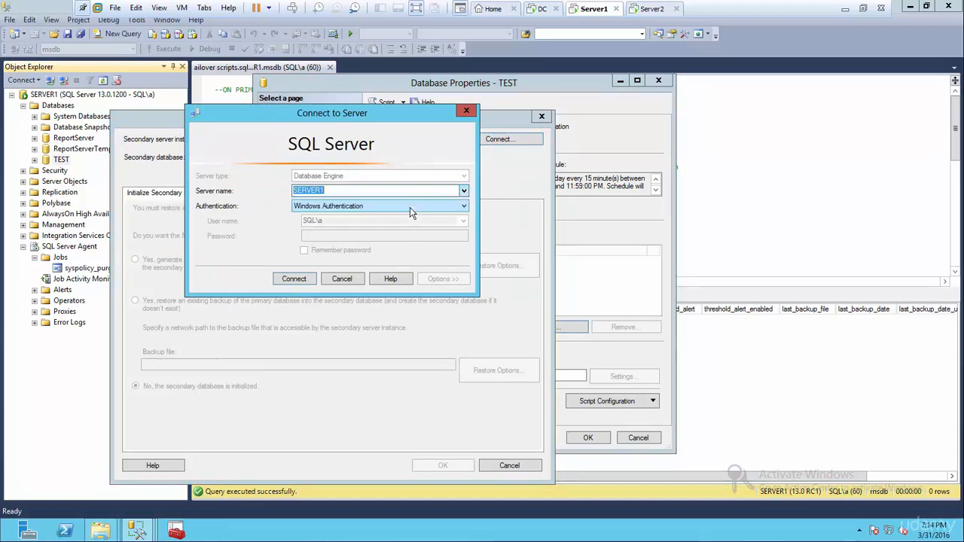
{"action": "left_click", "coordinate": [294, 279]}
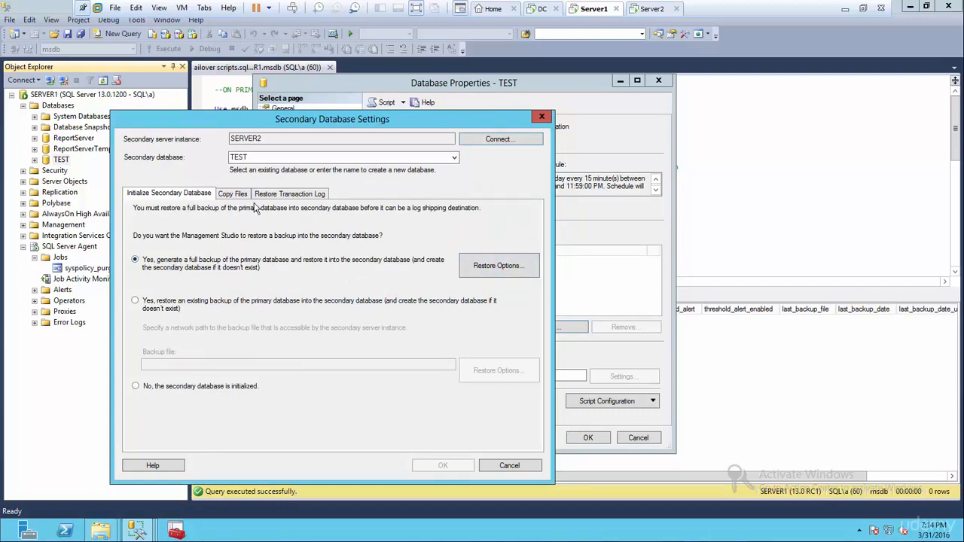
Set the destination folder for copied log files to the network share on SERVER2
{"action": "left_click", "coordinate": [235, 195]}
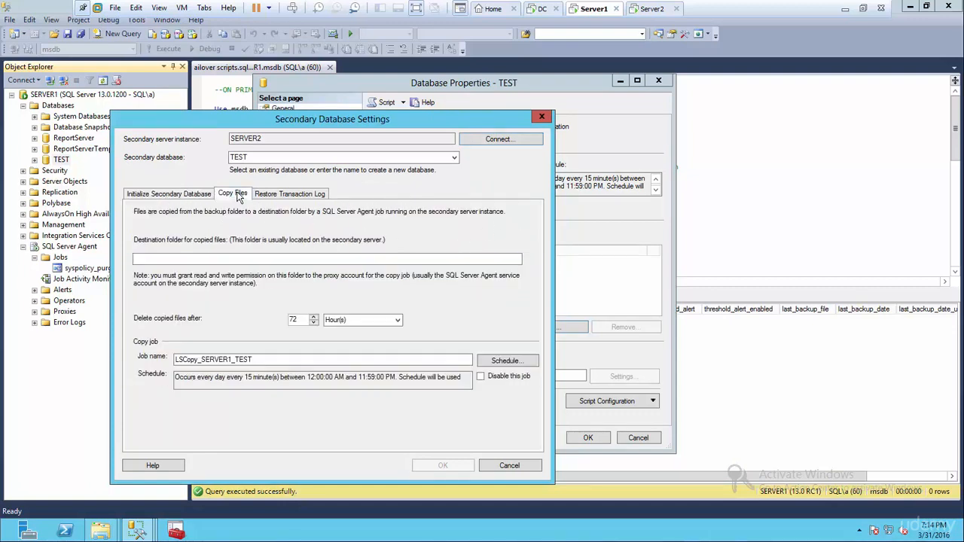
{"action": "left_click", "coordinate": [217, 259]}
{"action": "type", "text": "\\\\"}
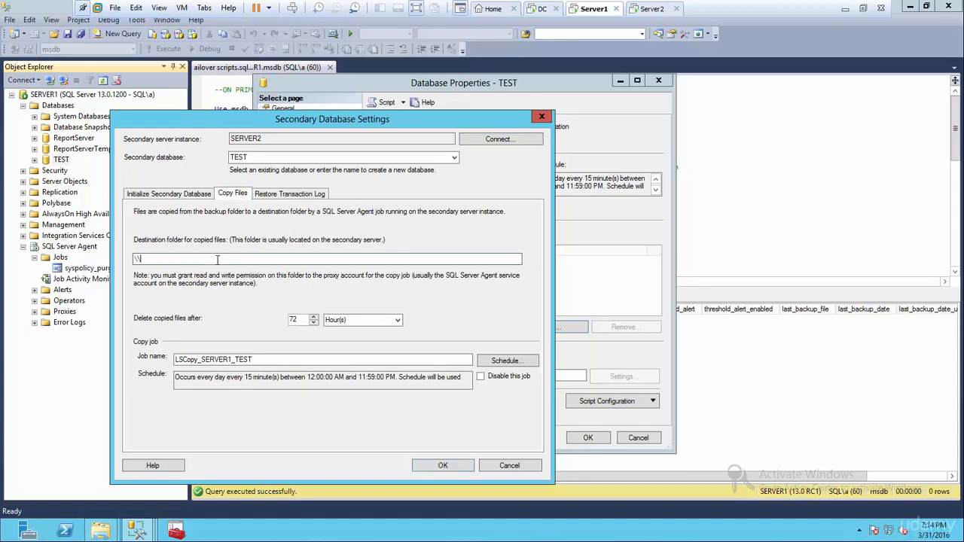
{"action": "type", "text": "SEVER2\\"}
Set the secondary database to standby mode when restoring backups and save the log shipping configuration
{"action": "left_click", "coordinate": [295, 195]}
{"action": "left_click", "coordinate": [171, 266]}
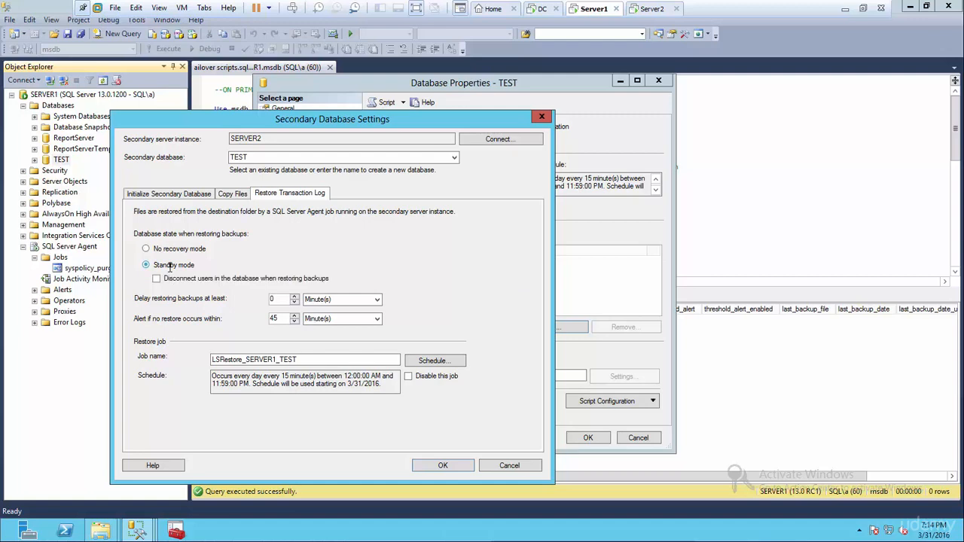
{"action": "left_click", "coordinate": [443, 465]}
{"action": "left_click", "coordinate": [599, 438]}
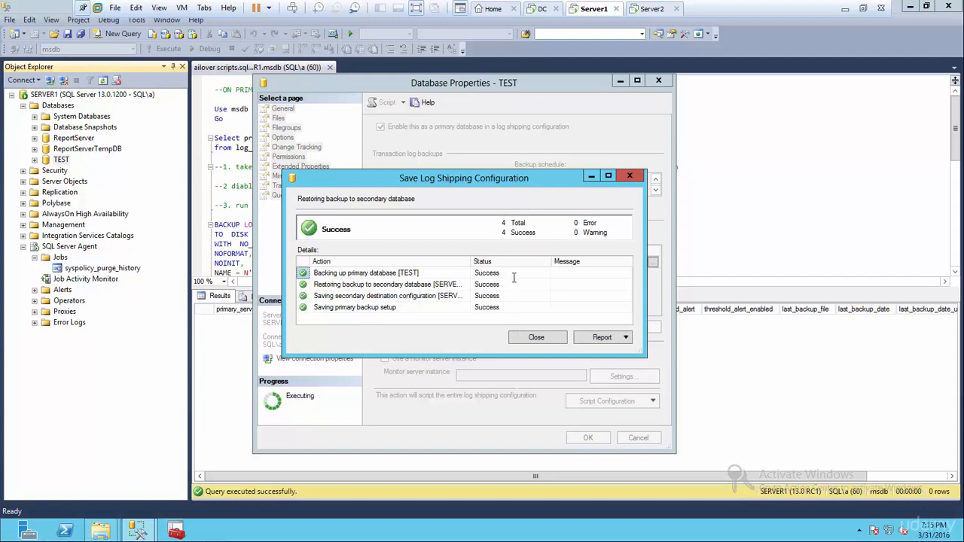
{"action": "left_click", "coordinate": [547, 337]}
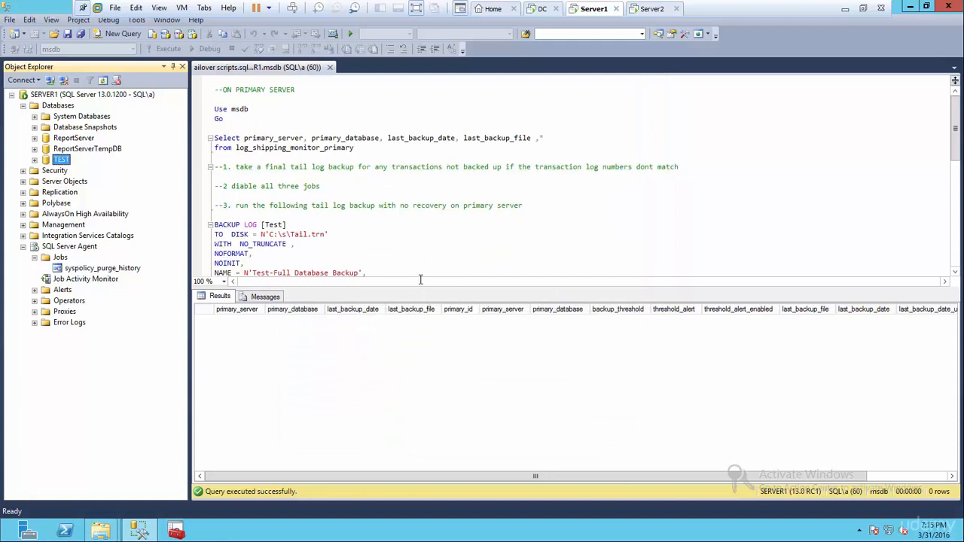
Refresh the SQL Server Agent jobs on SERVER1 and check for the log shipping backup job
{"action": "left_click", "coordinate": [64, 258]}
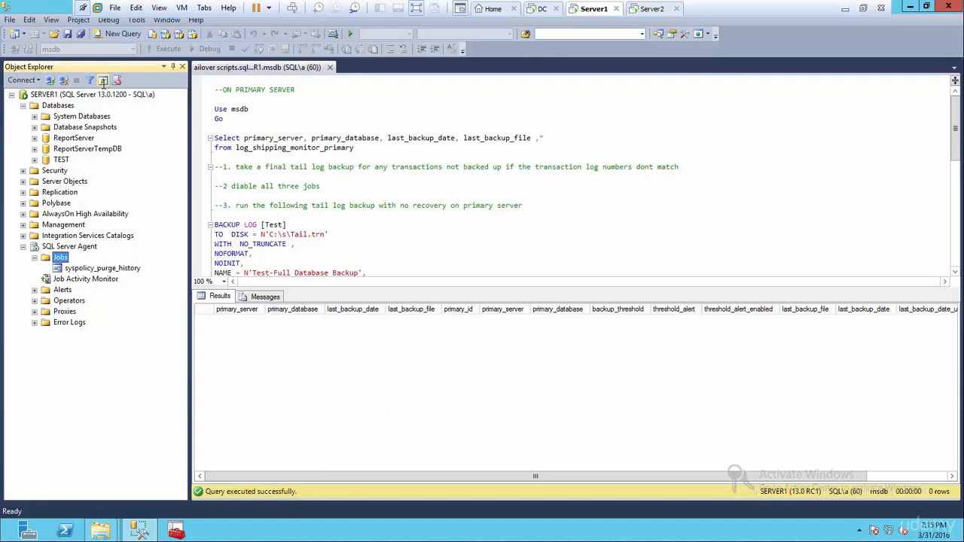
{"action": "left_click", "coordinate": [102, 80]}
{"action": "left_click", "coordinate": [84, 280]}
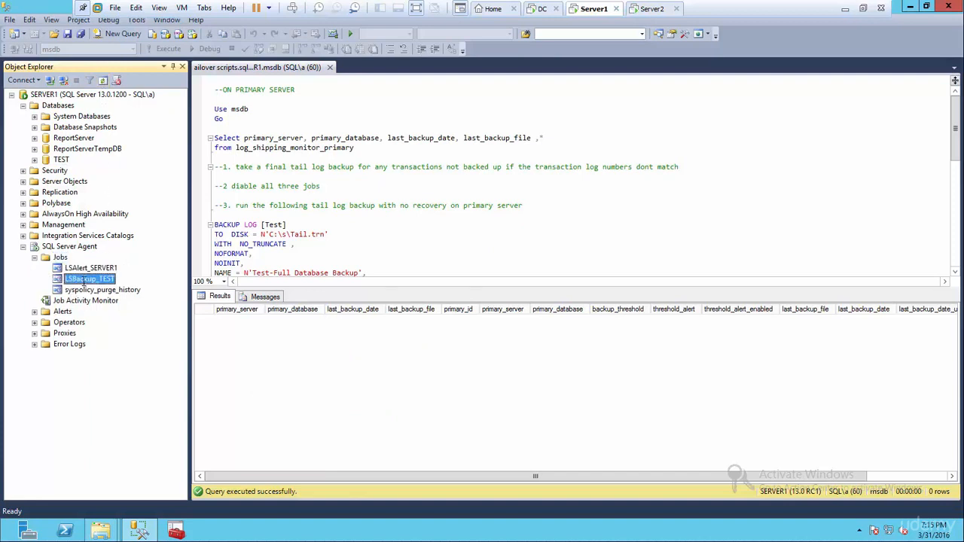
Switch to SERVER2, refresh its databases, and expand the TEST database down to its tables
{"action": "left_click", "coordinate": [652, 8]}
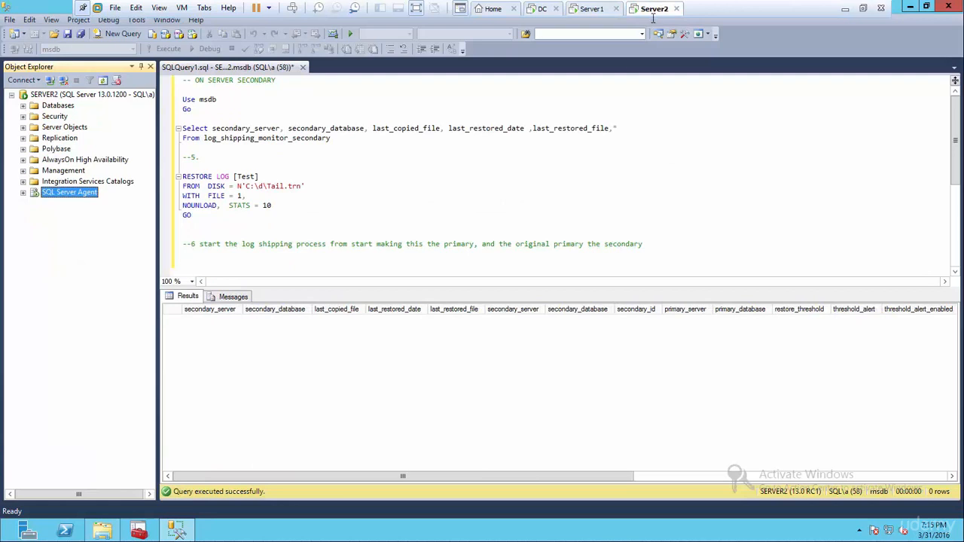
{"action": "left_click", "coordinate": [24, 105]}
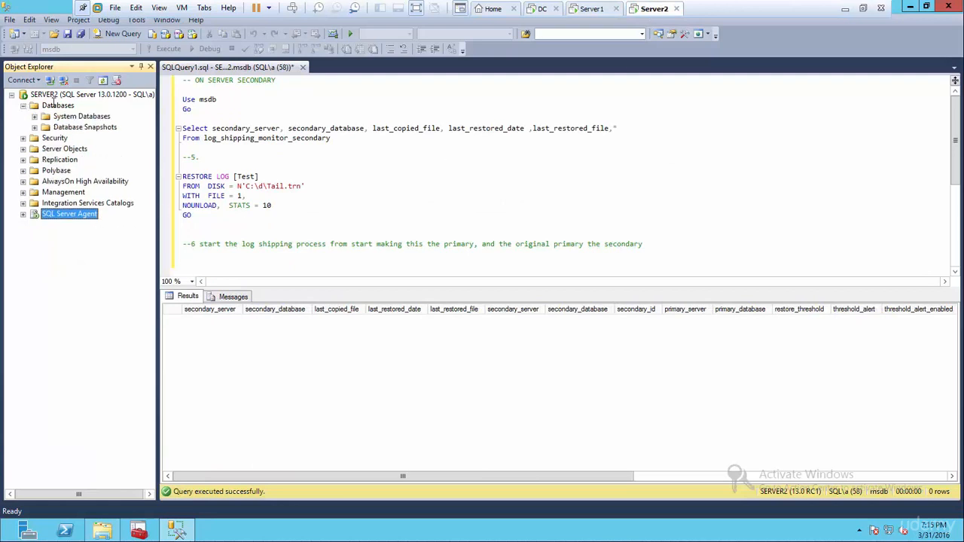
{"action": "left_click", "coordinate": [56, 106]}
{"action": "left_click", "coordinate": [102, 80]}
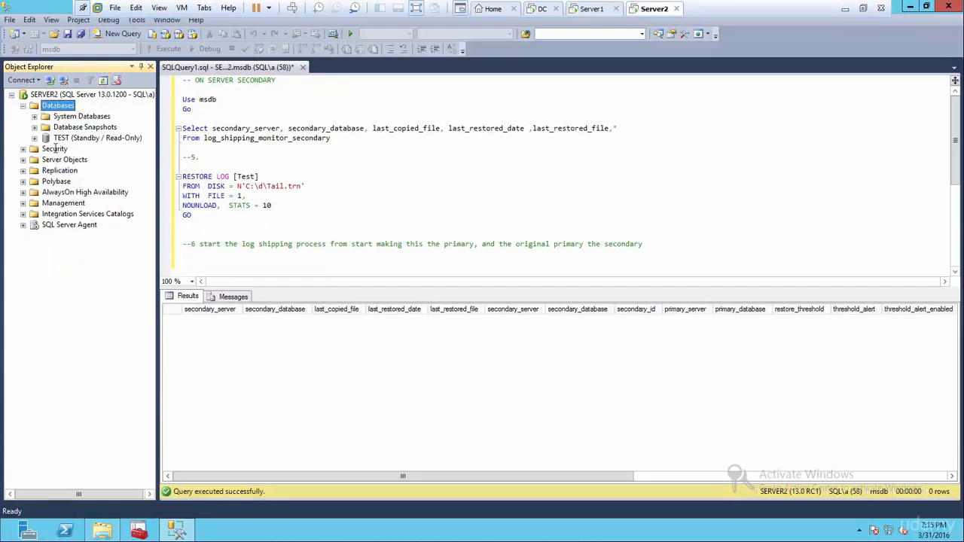
{"action": "left_click", "coordinate": [35, 138]}
{"action": "left_click", "coordinate": [46, 160]}
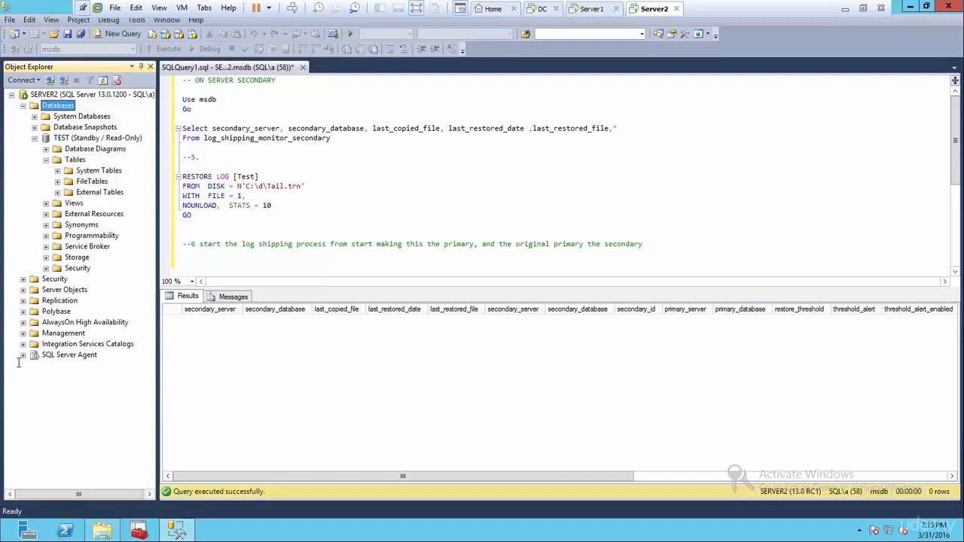
Expand and refresh the SQL Server Agent jobs on SERVER2 to check for the log shipping jobs
{"action": "left_click", "coordinate": [23, 354]}
{"action": "left_click", "coordinate": [60, 366]}
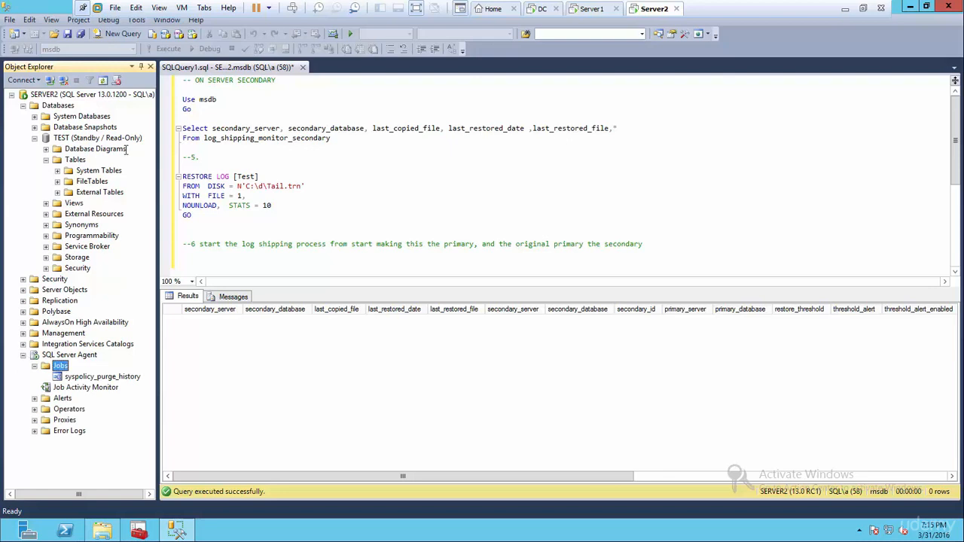
{"action": "left_click", "coordinate": [104, 79]}
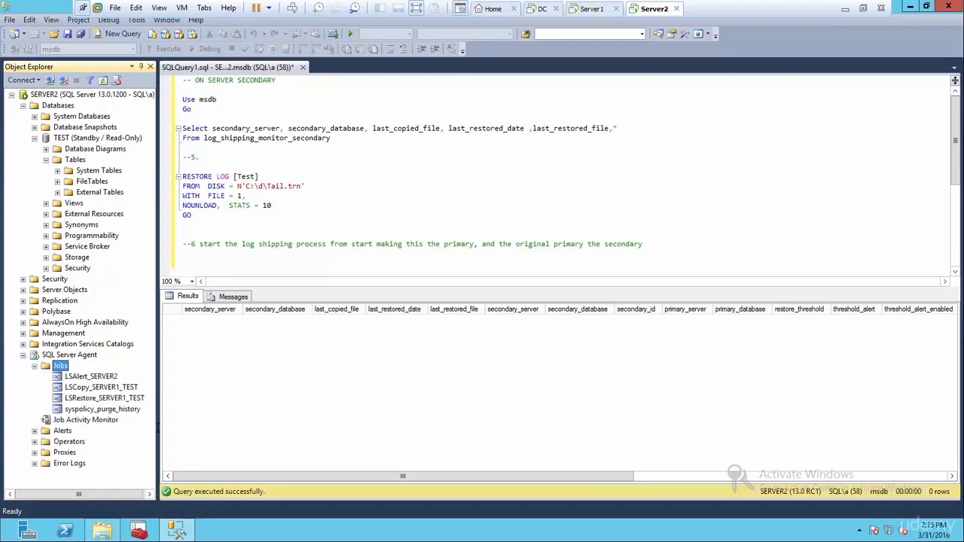
Compare the TEST database on SERVER1 with its standby copy on SERVER2
{"action": "left_click", "coordinate": [587, 9]}
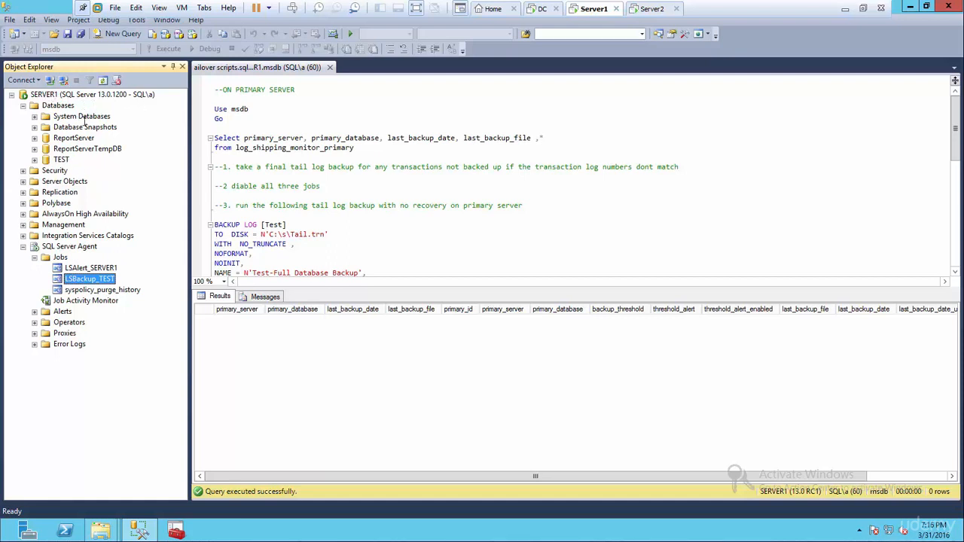
{"action": "left_click", "coordinate": [62, 160]}
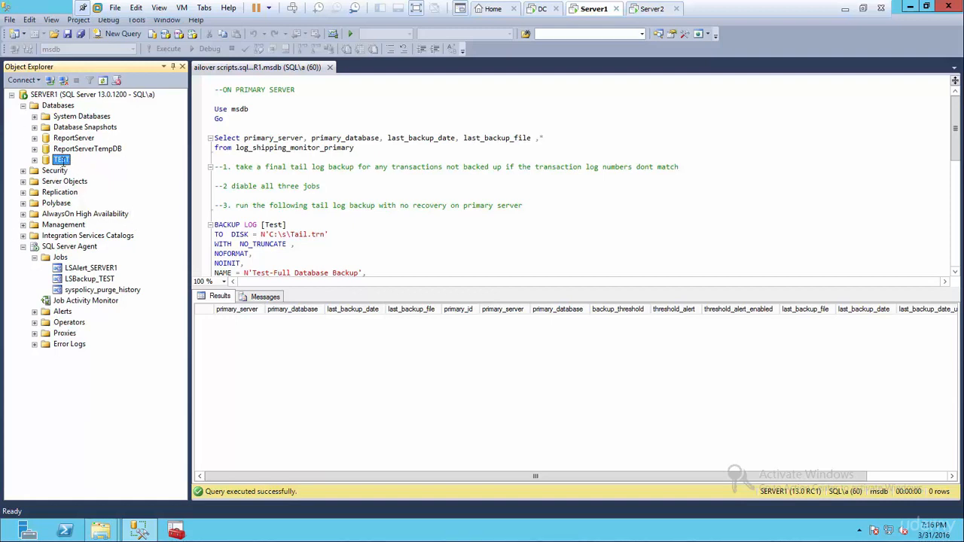
{"action": "left_click", "coordinate": [650, 9]}
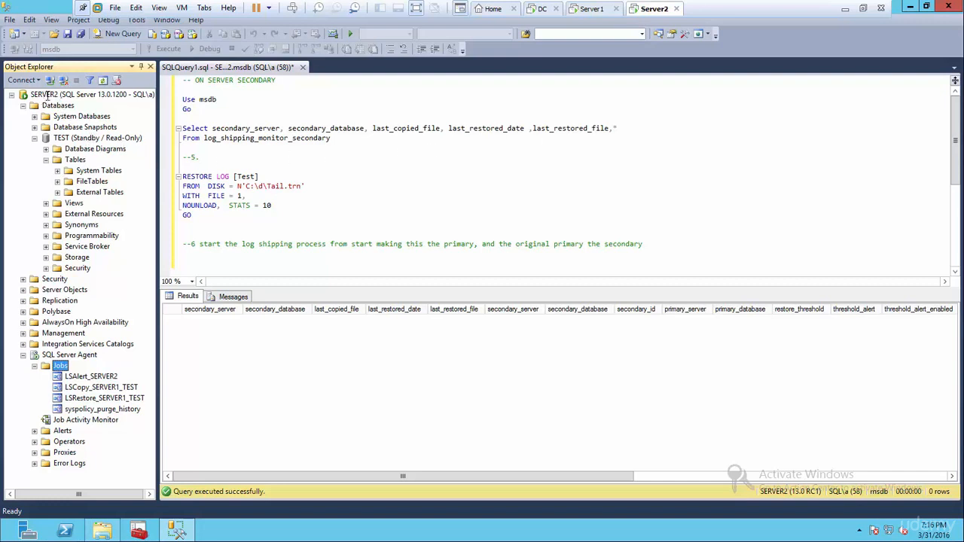
{"action": "left_click", "coordinate": [591, 8]}
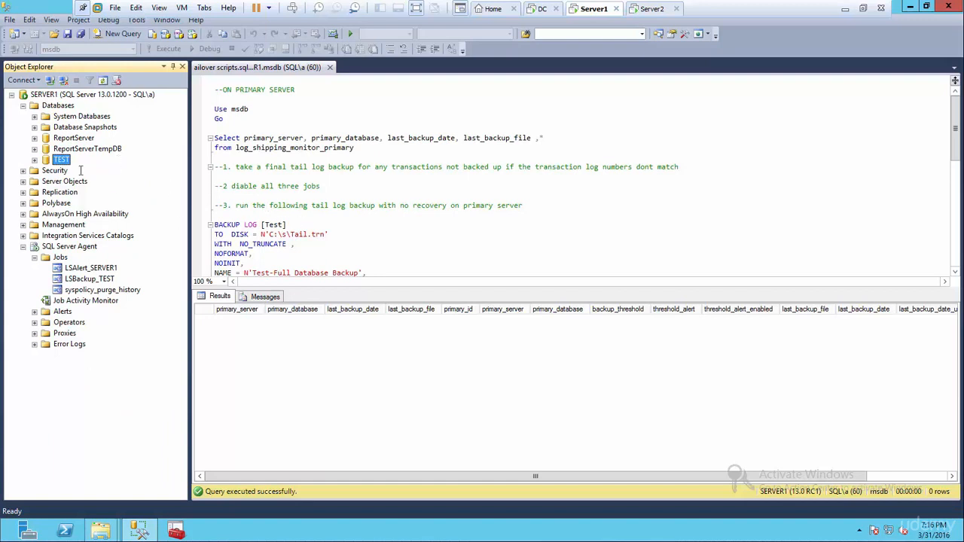
{"action": "left_click", "coordinate": [644, 9]}
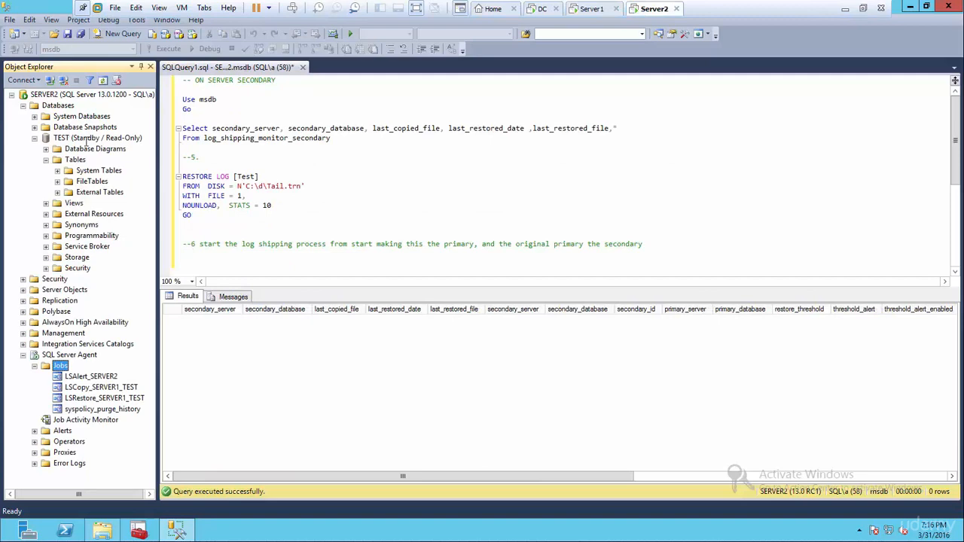
Run the log_shipping_monitor_primary query in msdb on SERVER1 and examine the last backup date and file
{"action": "left_click", "coordinate": [589, 9]}
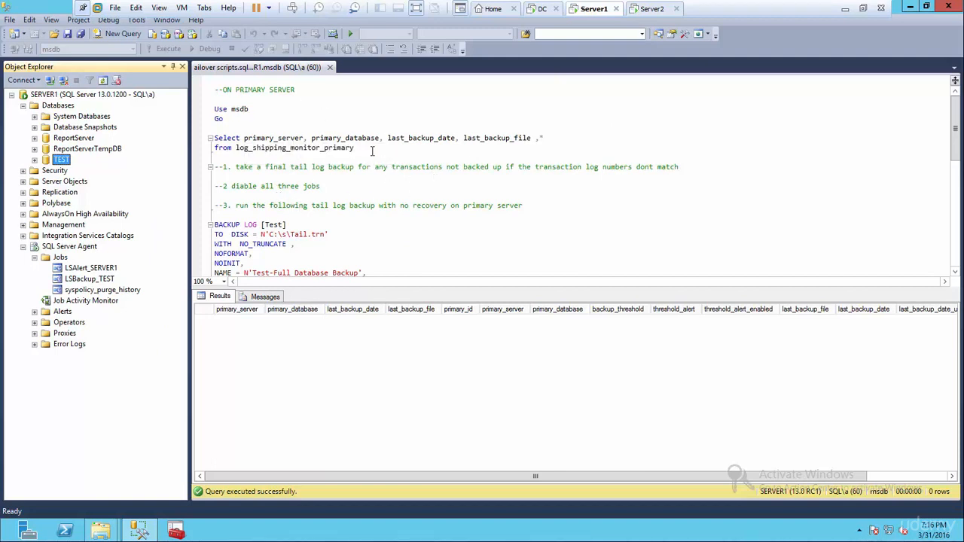
{"action": "left_click_drag", "start_coordinate": [371, 151], "coordinate": [196, 113]}
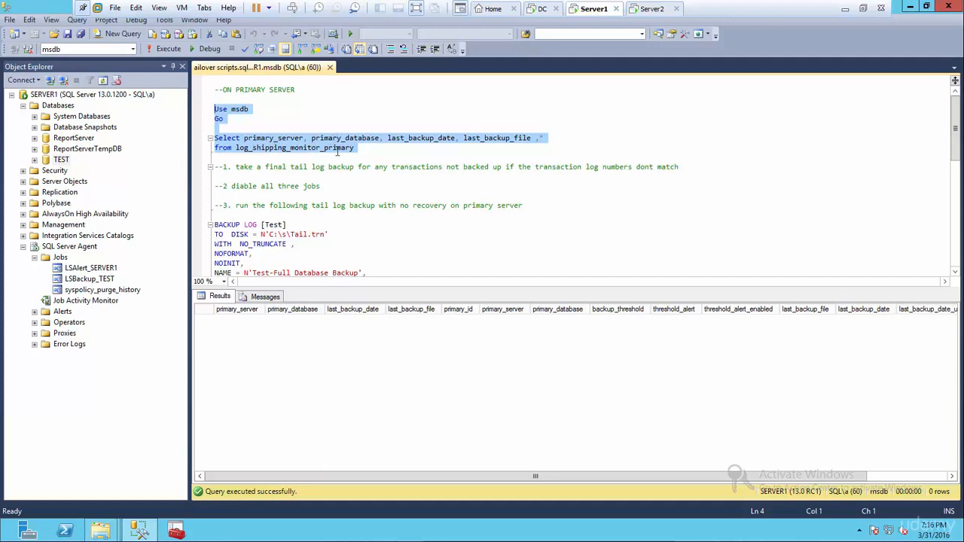
{"action": "left_click", "coordinate": [168, 49]}
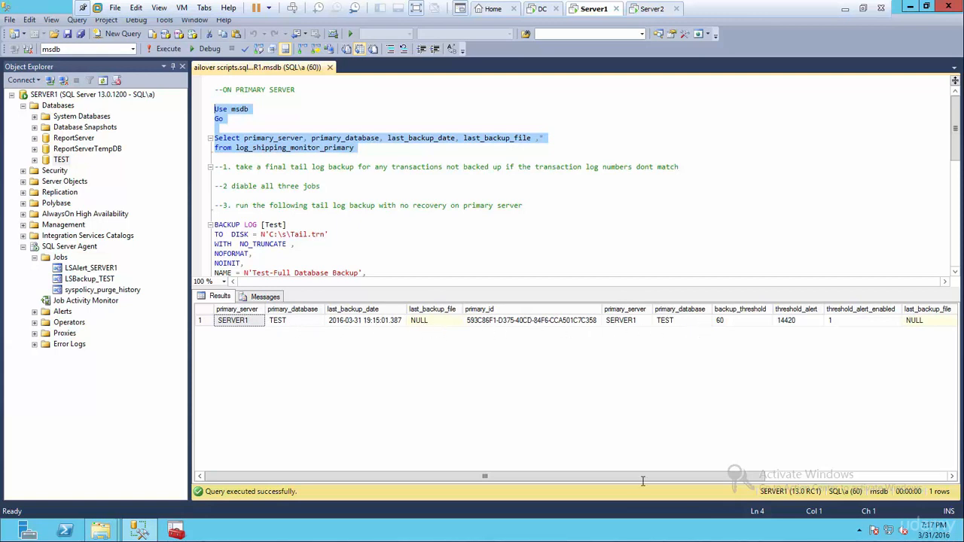
{"action": "left_click_drag", "start_coordinate": [639, 477], "coordinate": [525, 489]}
{"action": "left_click", "coordinate": [383, 320]}
{"action": "left_click", "coordinate": [439, 320]}
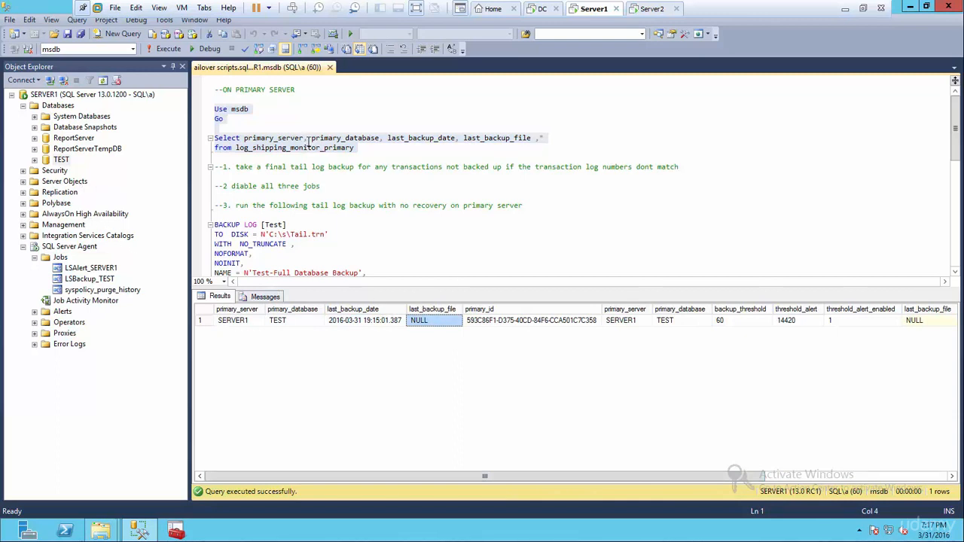
{"action": "left_click", "coordinate": [314, 176]}
{"action": "scroll", "coordinate": [307, 155], "scroll_direction": "down", "scroll_amount": 1}
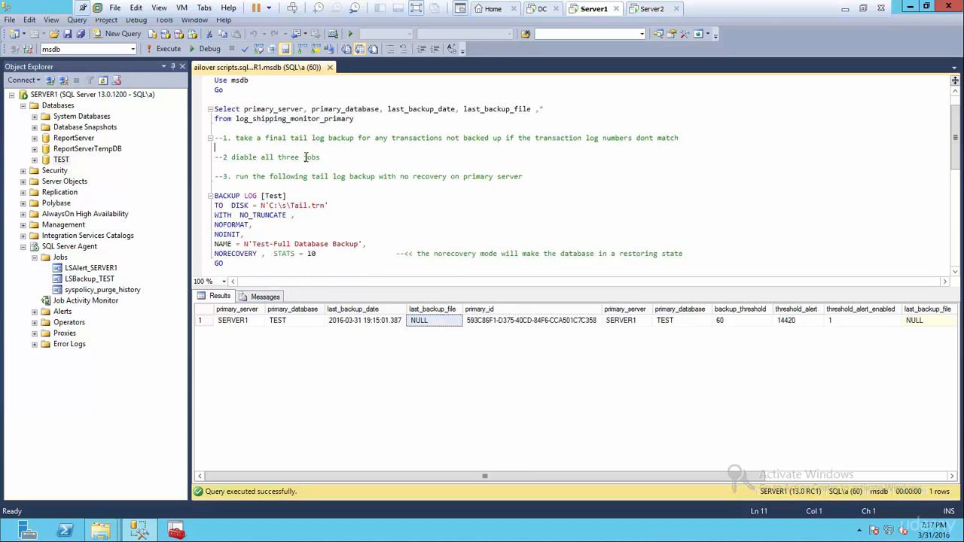
Create a table in SERVER1's TEST database with one column X, save it as Table_1, and refresh the tables list
{"action": "left_click", "coordinate": [35, 160]}
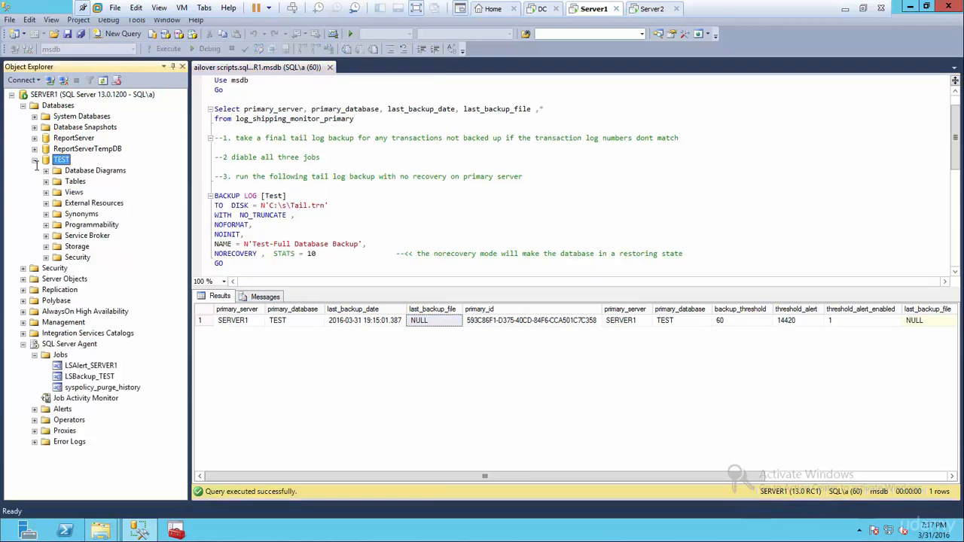
{"action": "left_click", "coordinate": [45, 182]}
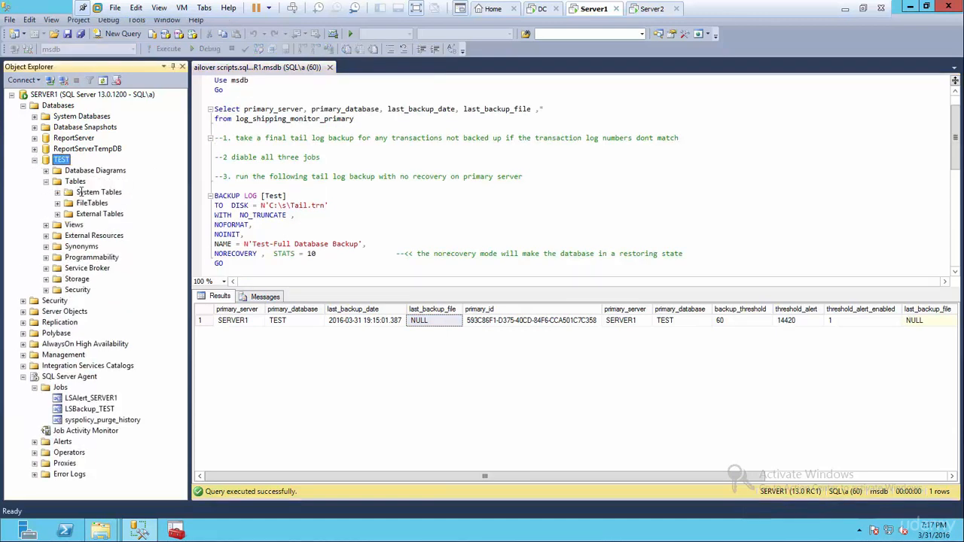
{"action": "right_click", "coordinate": [77, 181]}
{"action": "mouse_move", "coordinate": [110, 188]}
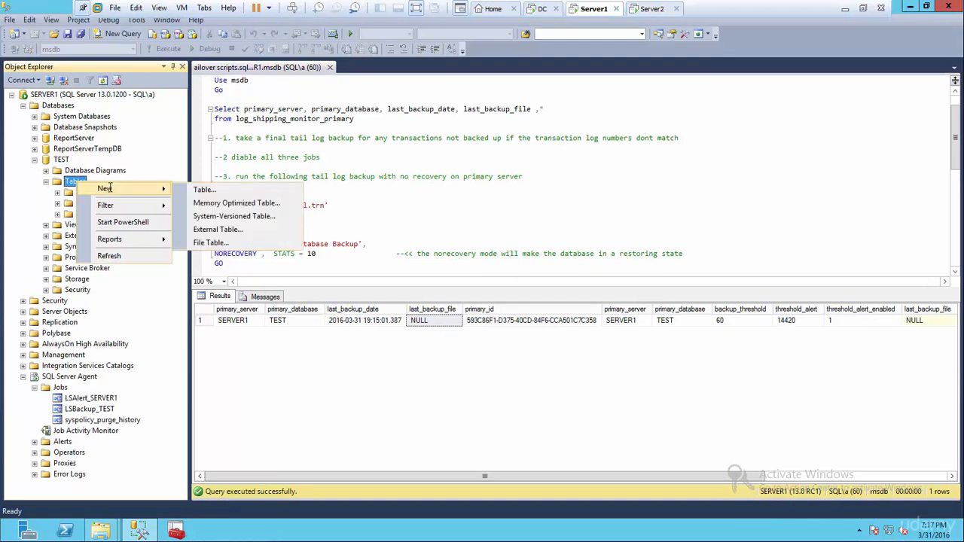
{"action": "left_click", "coordinate": [204, 189]}
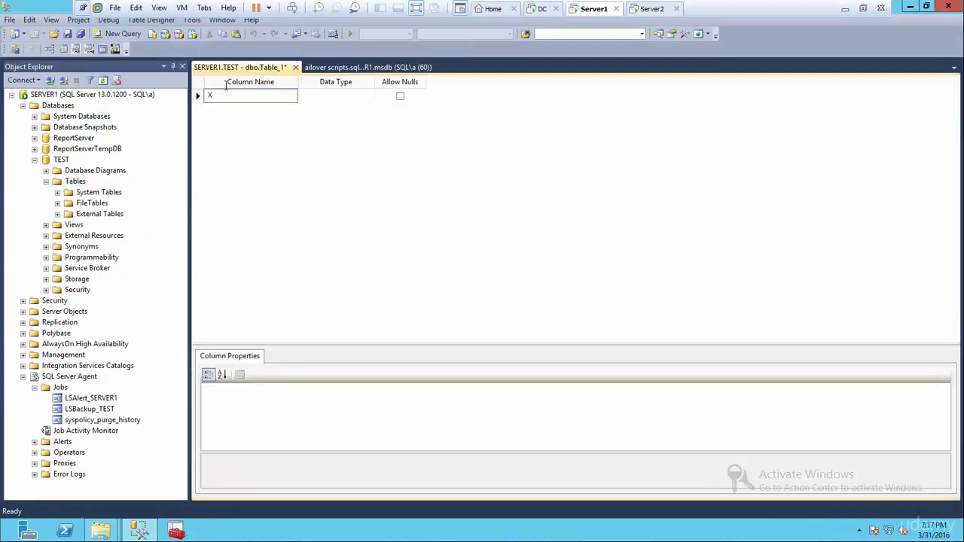
{"action": "key", "text": "ctrl+s"}
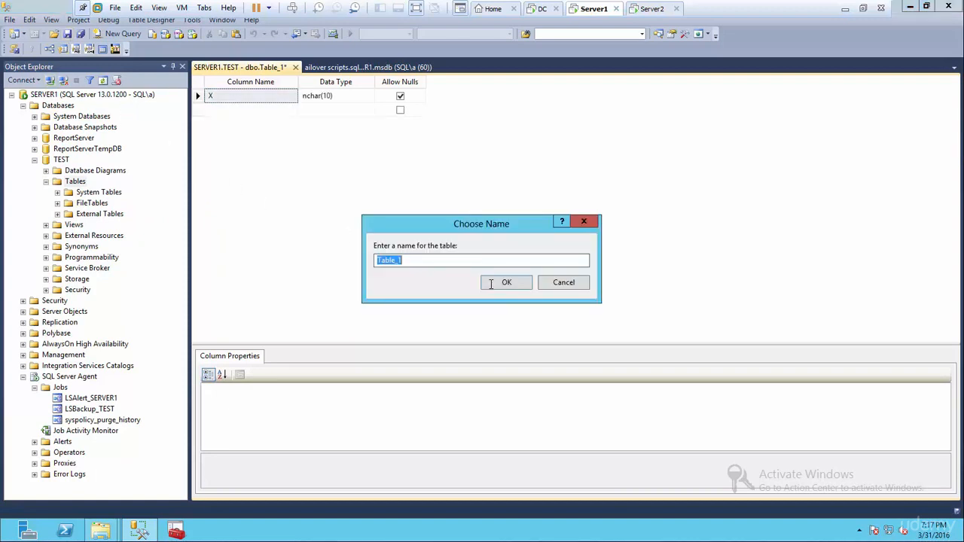
{"action": "left_click", "coordinate": [492, 283]}
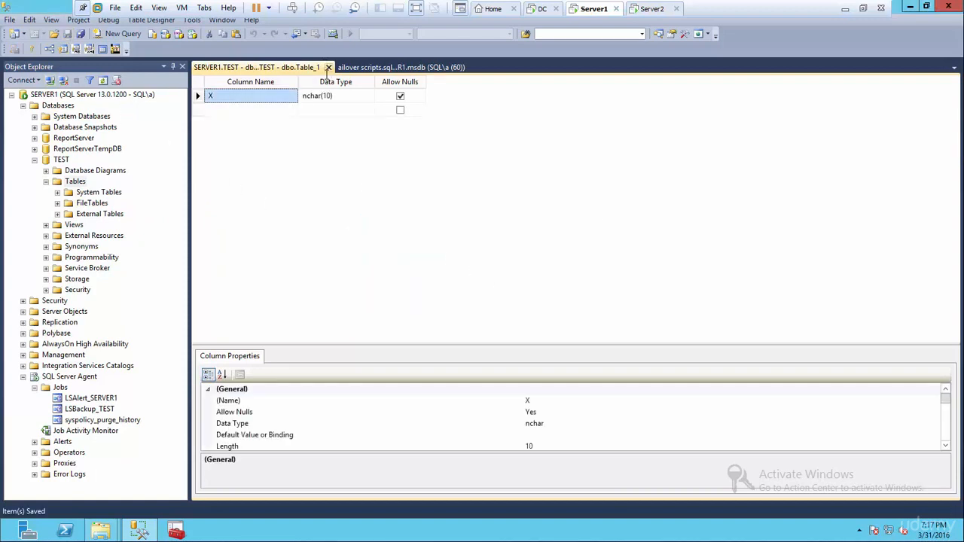
{"action": "left_click", "coordinate": [328, 67]}
{"action": "left_click", "coordinate": [103, 80]}
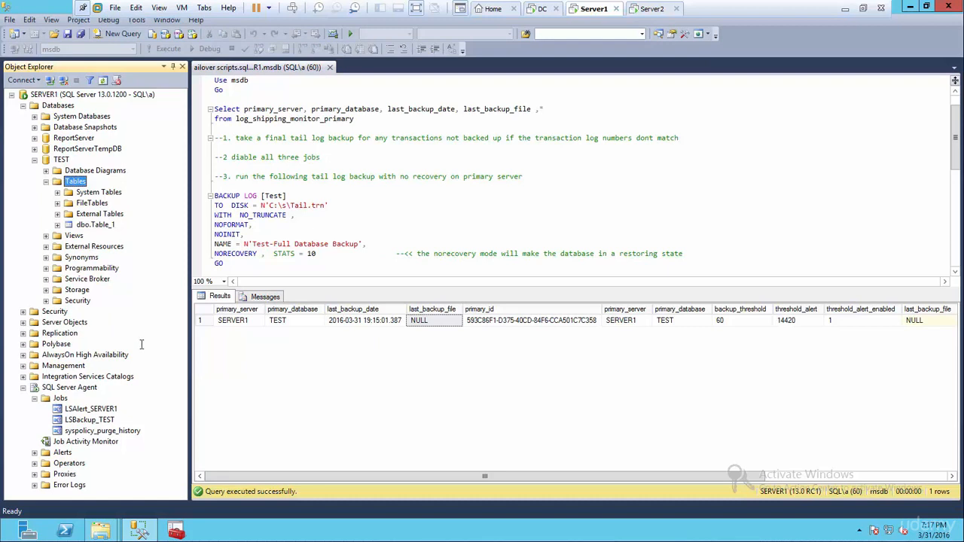
Run the LSBackup_TEST job on SERVER1 and dismiss its progress report
{"action": "right_click", "coordinate": [91, 421]}
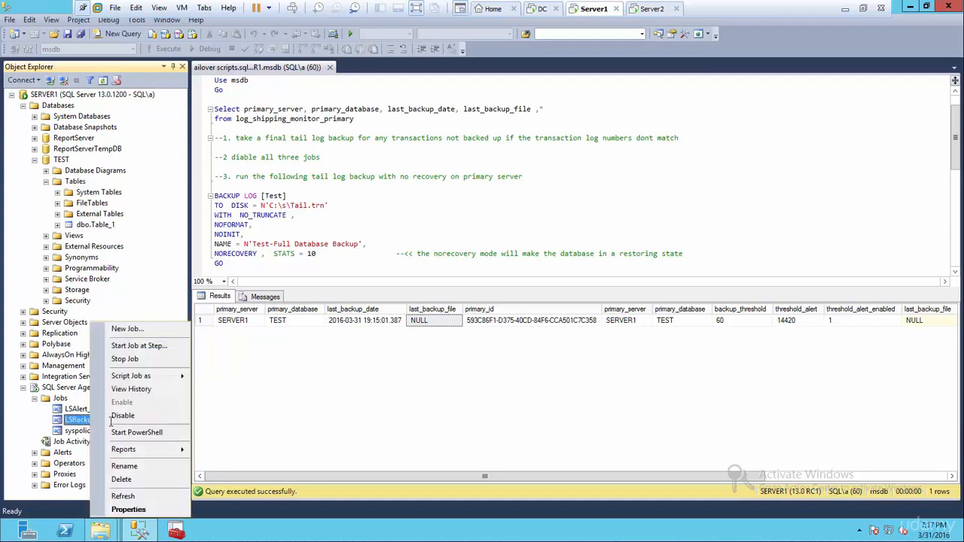
{"action": "left_click", "coordinate": [139, 346]}
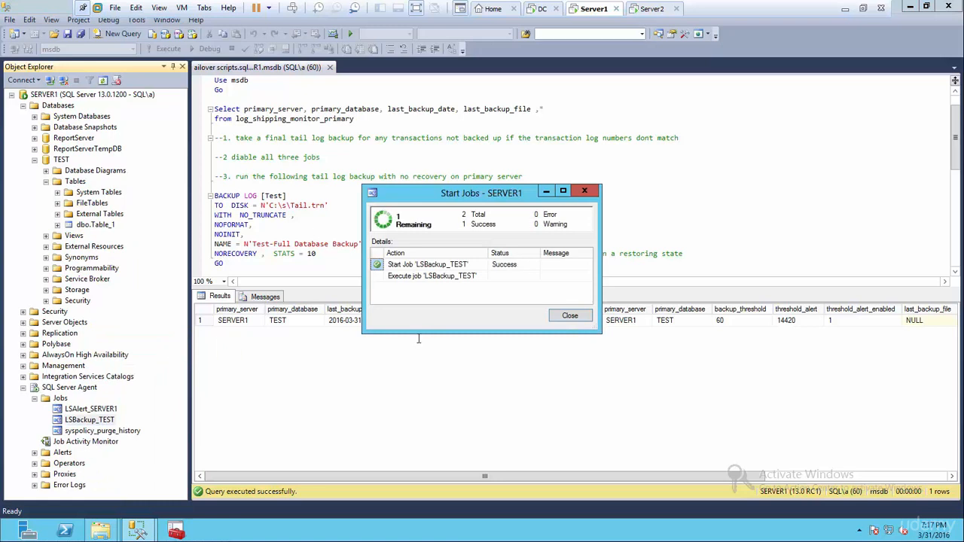
{"action": "left_click", "coordinate": [565, 316]}
Rerun the log_shipping_monitor_primary query and compare the last backup file with the contents of the C:\s folder
{"action": "left_click_drag", "start_coordinate": [355, 119], "coordinate": [200, 83]}
{"action": "left_click", "coordinate": [168, 48]}
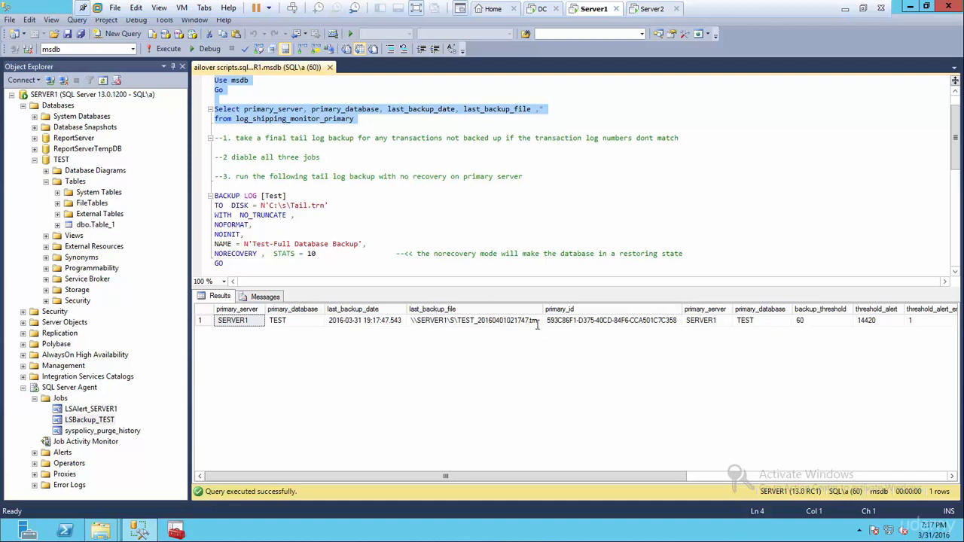
{"action": "left_click", "coordinate": [102, 532]}
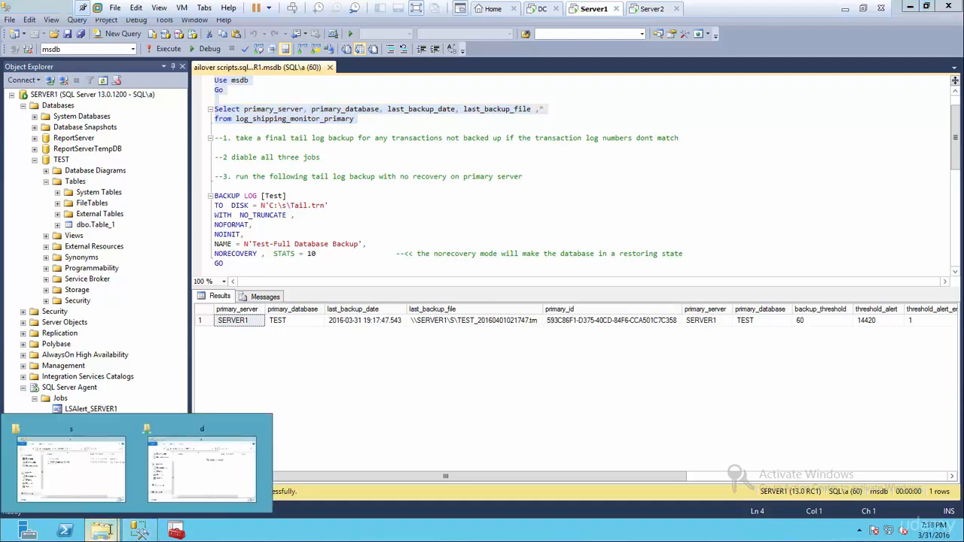
{"action": "left_click", "coordinate": [92, 480]}
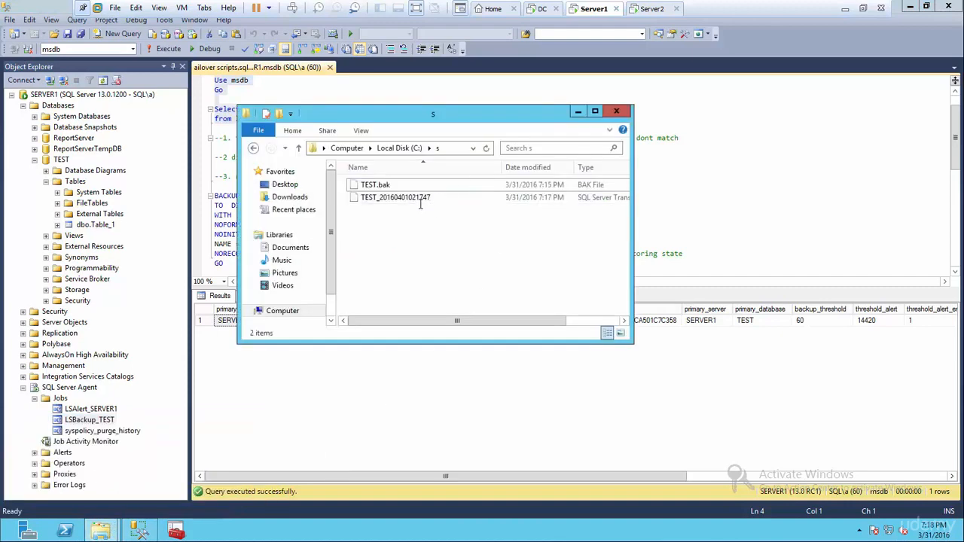
{"action": "left_click", "coordinate": [577, 111]}
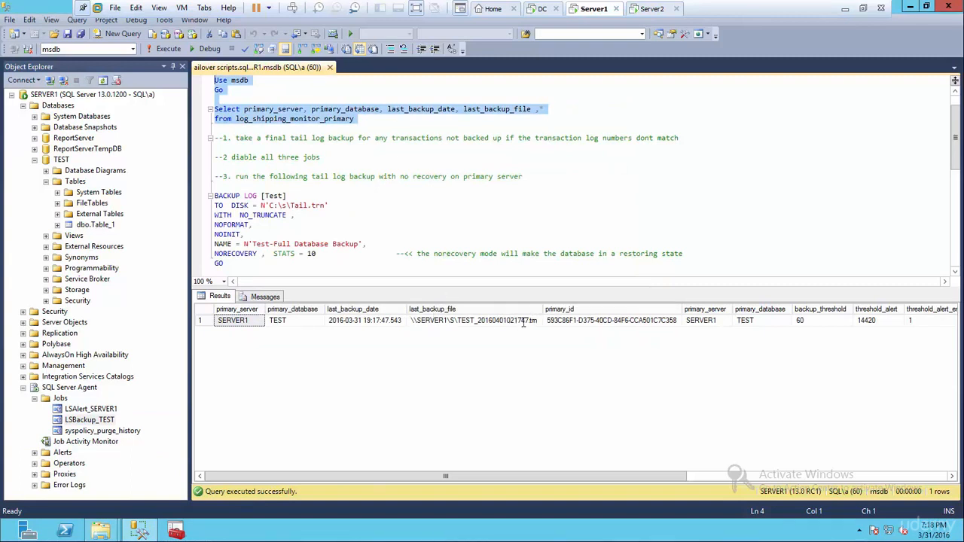
Run the log_shipping_monitor_secondary query in msdb on SERVER2 to check the last copied and restored files
{"action": "left_click", "coordinate": [653, 8]}
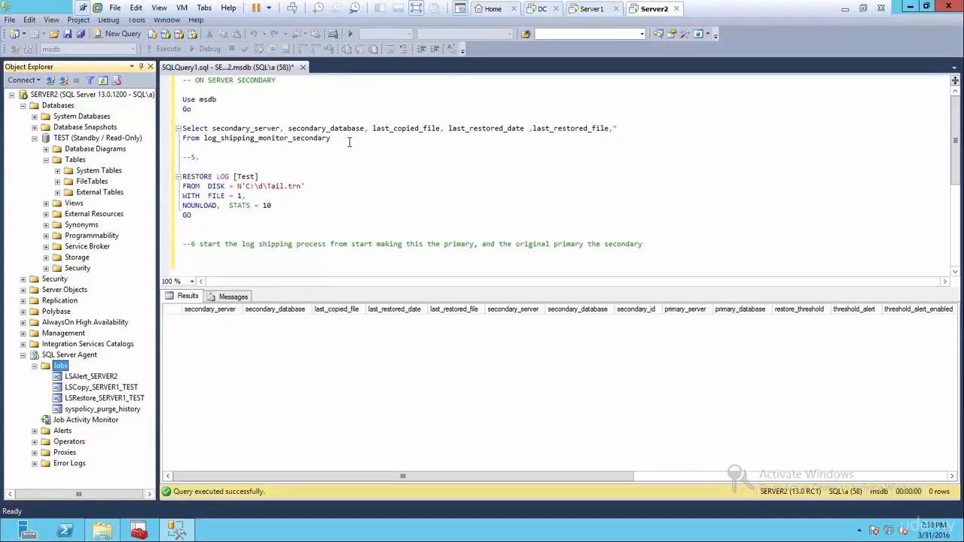
{"action": "left_click_drag", "start_coordinate": [349, 141], "coordinate": [166, 97]}
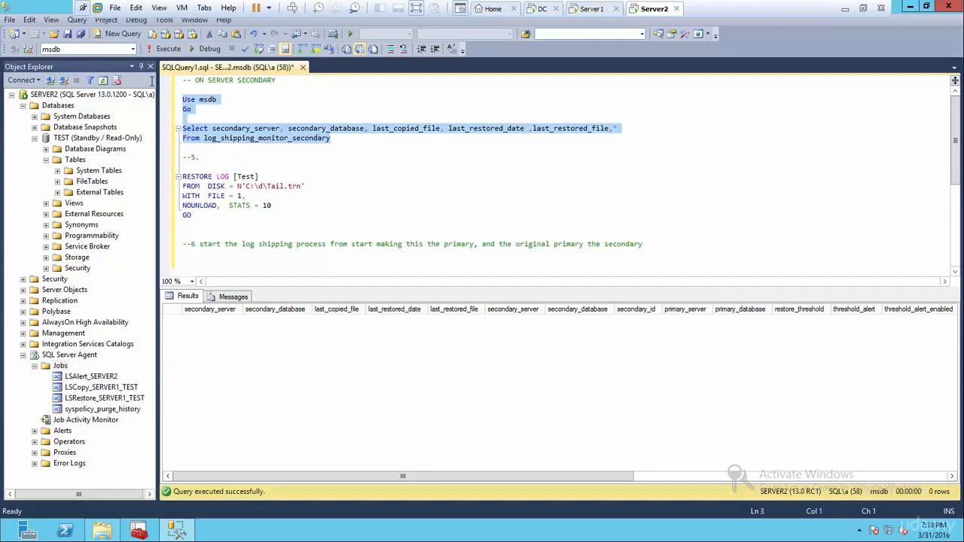
{"action": "left_click", "coordinate": [165, 48]}
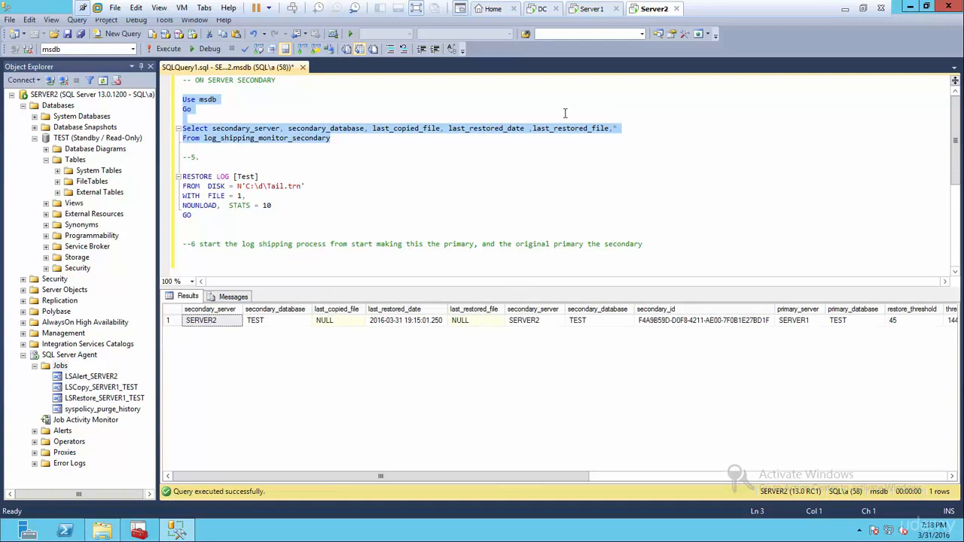
Try to run the LSCopy_SERVER1_TEST job on SERVER2, view its execution message, and dismiss the report
{"action": "right_click", "coordinate": [91, 387]}
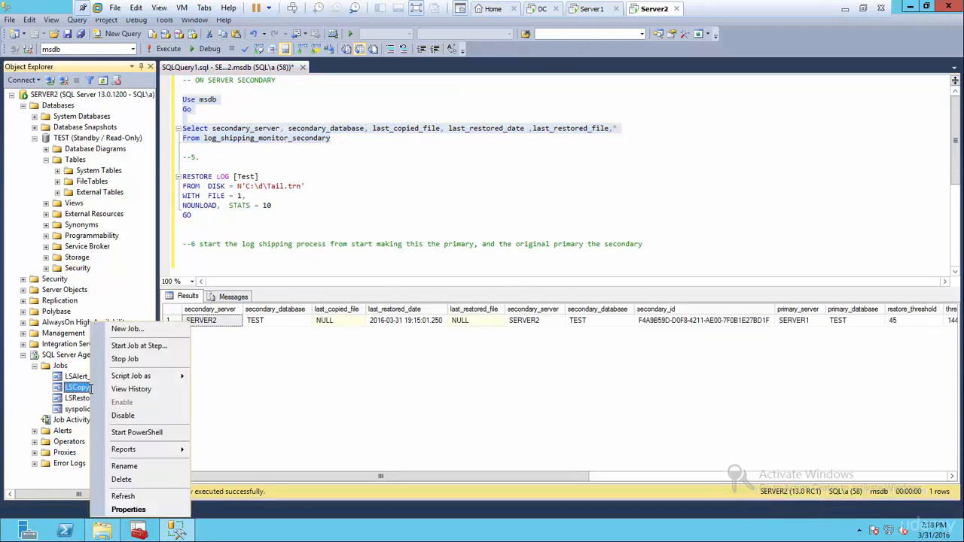
{"action": "left_click", "coordinate": [123, 345]}
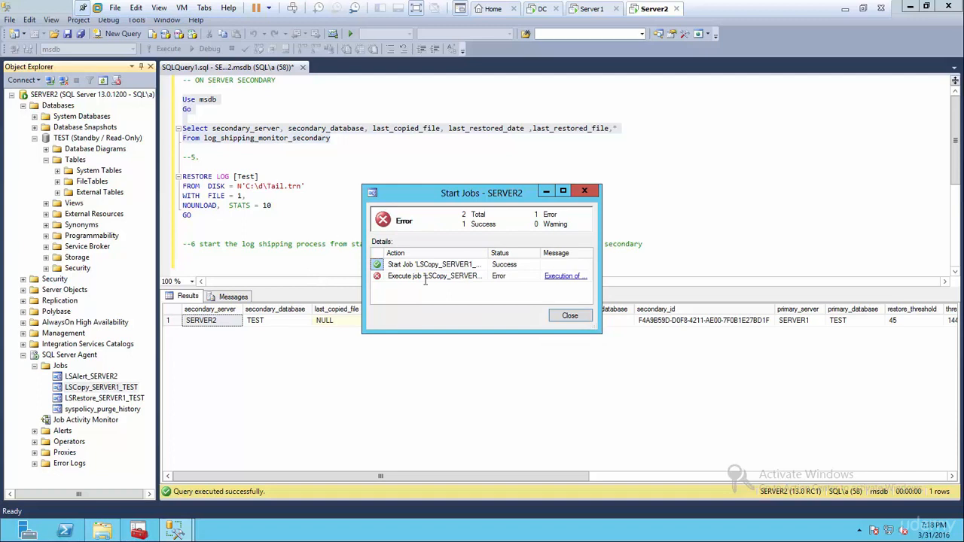
{"action": "left_click", "coordinate": [563, 276]}
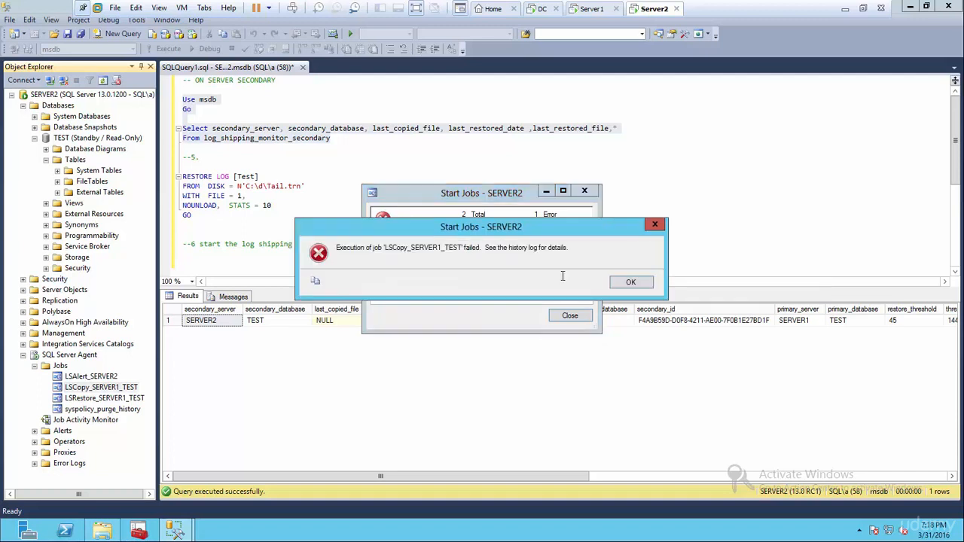
{"action": "left_click", "coordinate": [631, 281]}
{"action": "left_click", "coordinate": [571, 315]}
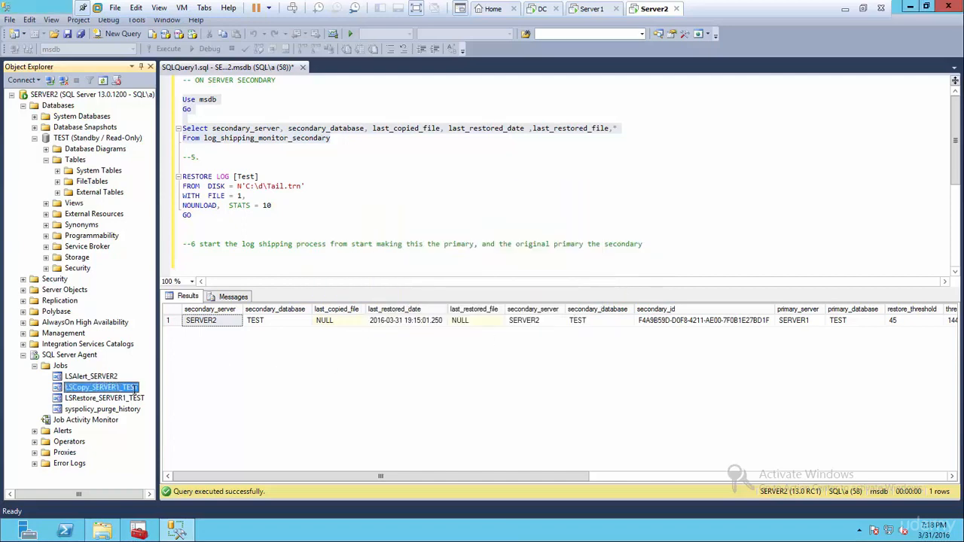
Examine the LSCopy_SERVER1_TEST job history entries for the backup source and destination directories, and close the log viewer
{"action": "right_click", "coordinate": [136, 387]}
{"action": "left_click", "coordinate": [181, 390]}
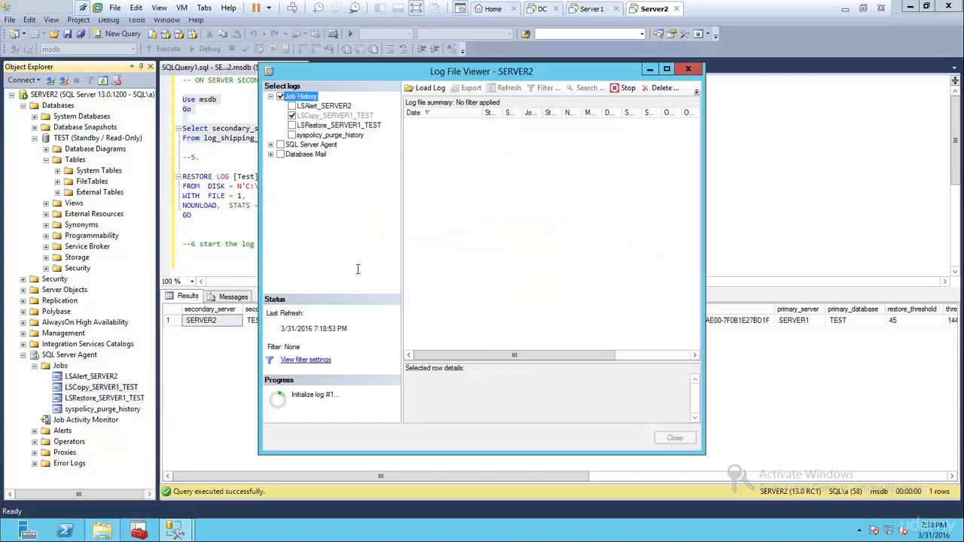
{"action": "left_click", "coordinate": [409, 125]}
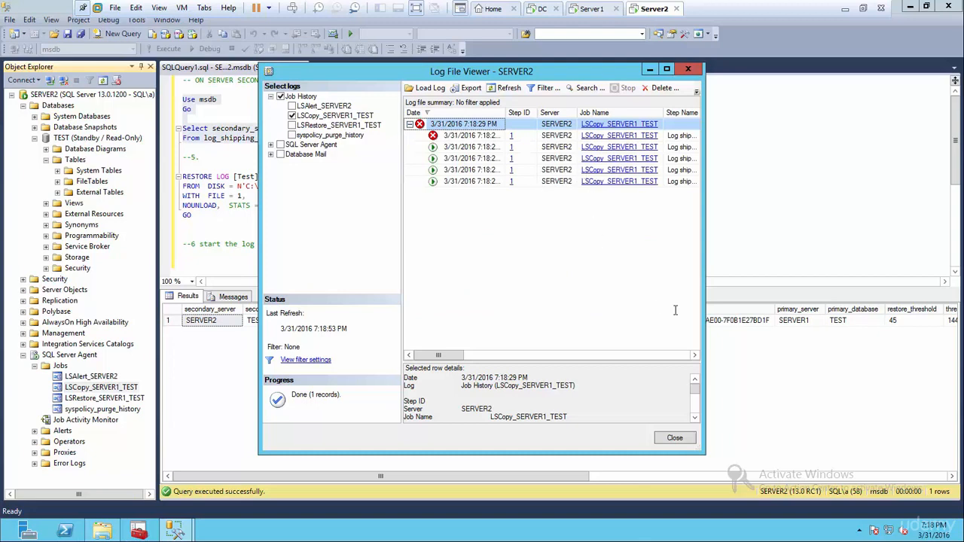
{"action": "left_click_drag", "start_coordinate": [706, 287], "coordinate": [819, 287]}
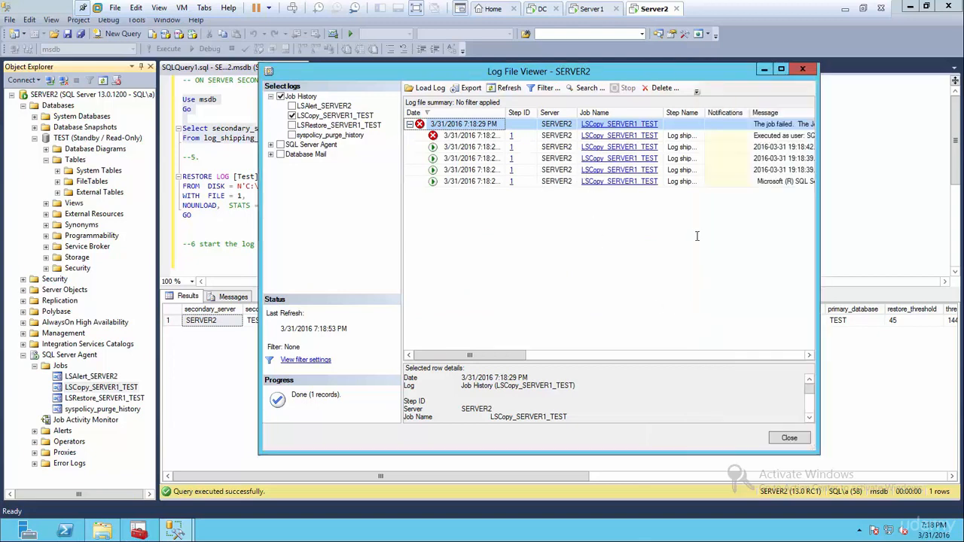
{"action": "left_click", "coordinate": [566, 182]}
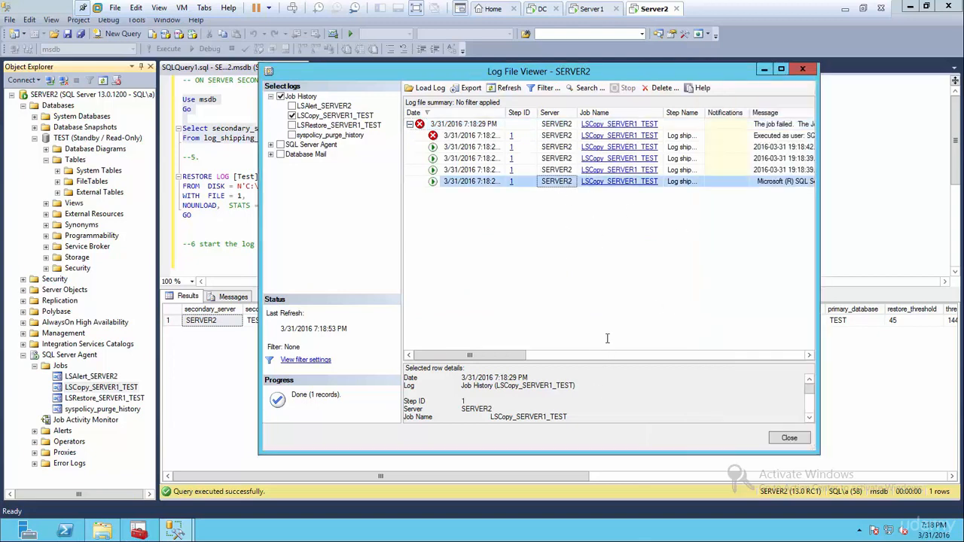
{"action": "left_click_drag", "start_coordinate": [607, 363], "coordinate": [623, 207]}
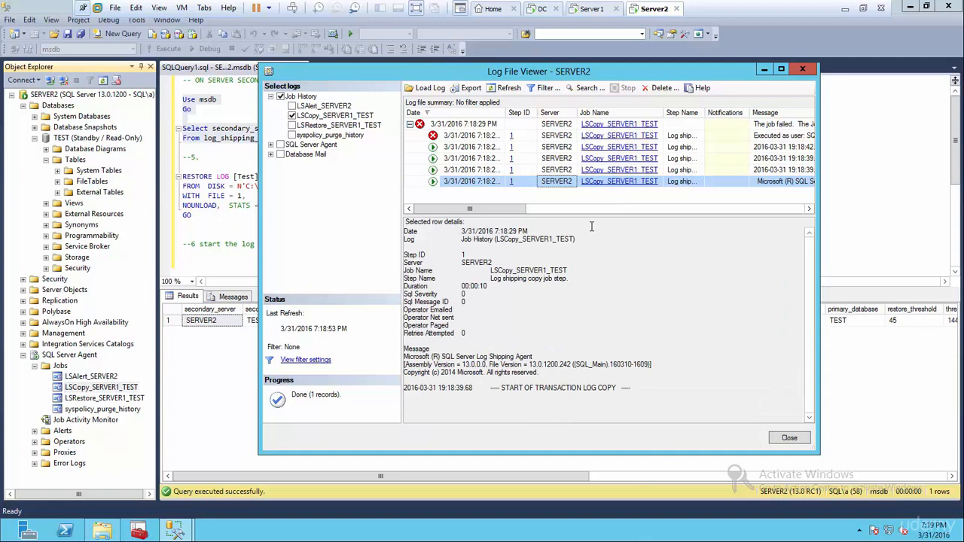
{"action": "left_click", "coordinate": [503, 170]}
{"action": "left_click", "coordinate": [495, 159]}
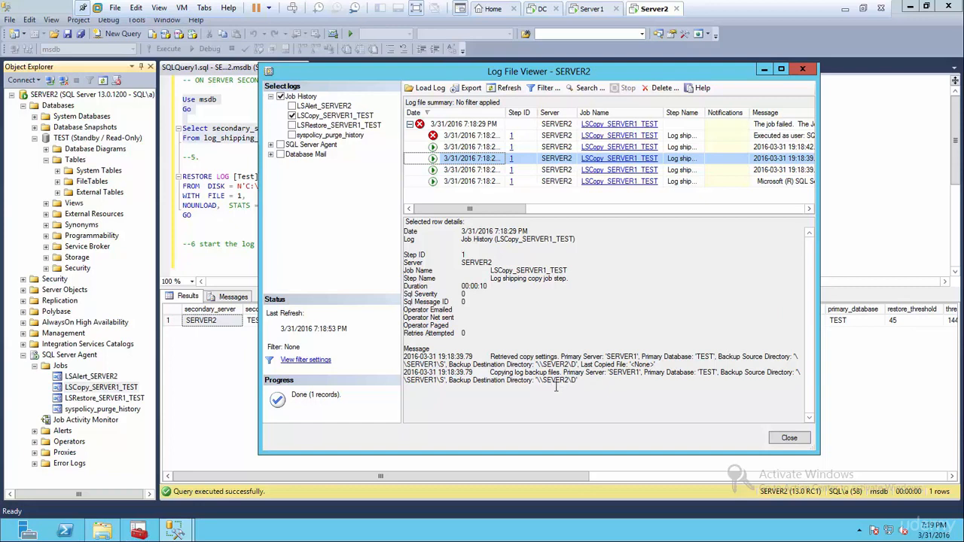
{"action": "left_click", "coordinate": [789, 438]}
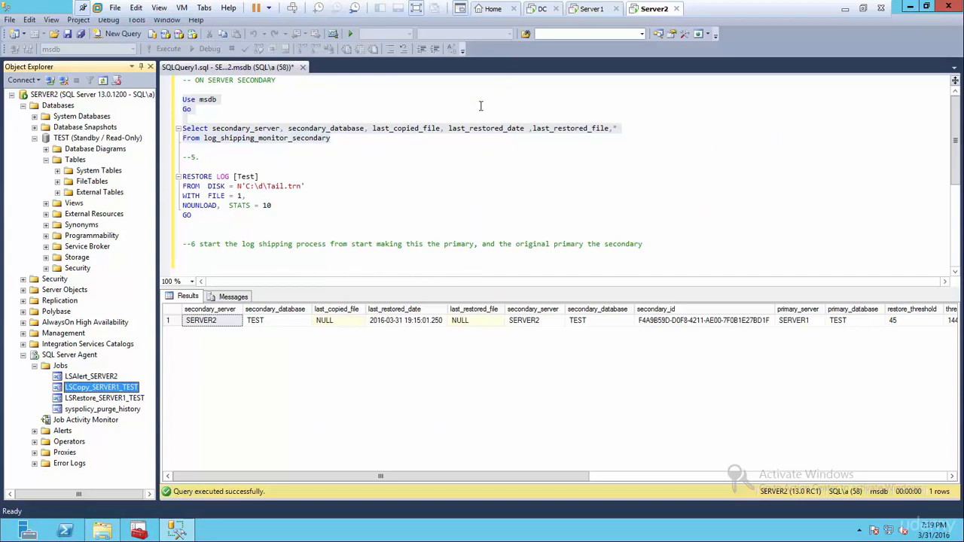
Open the transaction log shipping settings of the TEST database on SERVER1
{"action": "left_click", "coordinate": [591, 9]}
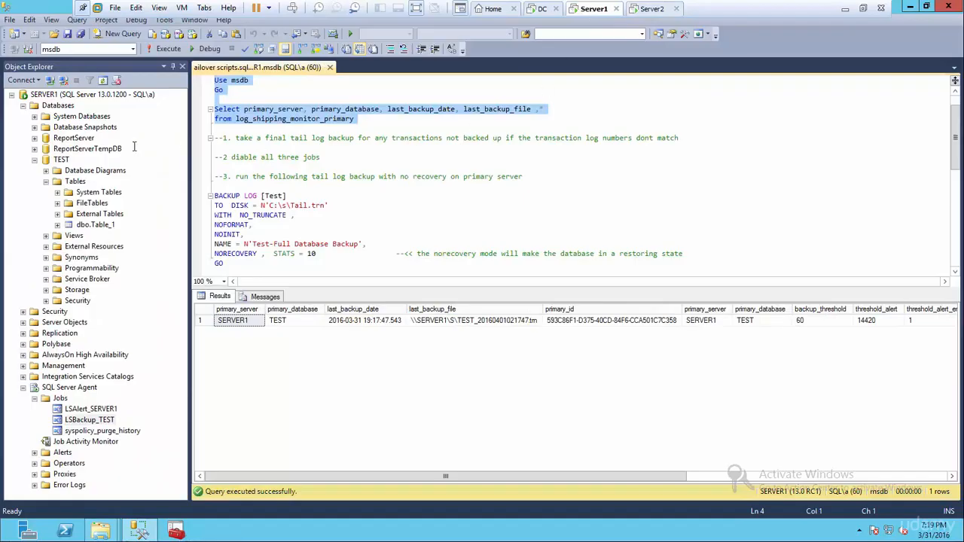
{"action": "right_click", "coordinate": [63, 161]}
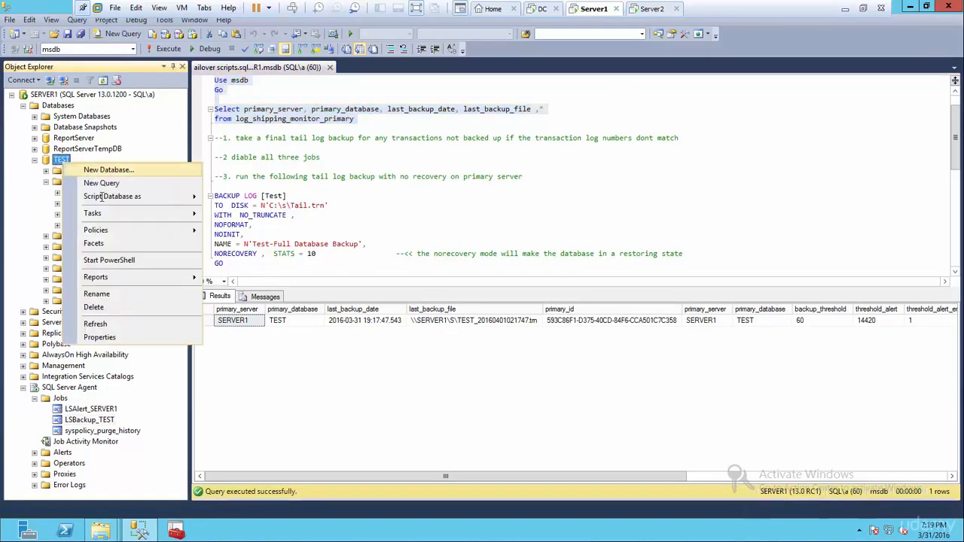
{"action": "mouse_move", "coordinate": [136, 213]}
{"action": "left_click", "coordinate": [283, 323]}
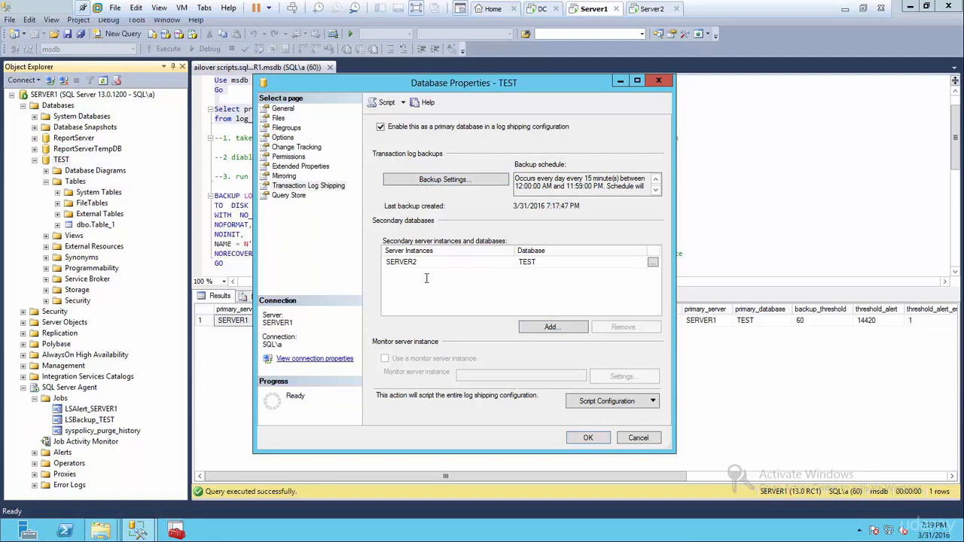
{"action": "left_click", "coordinate": [652, 262]}
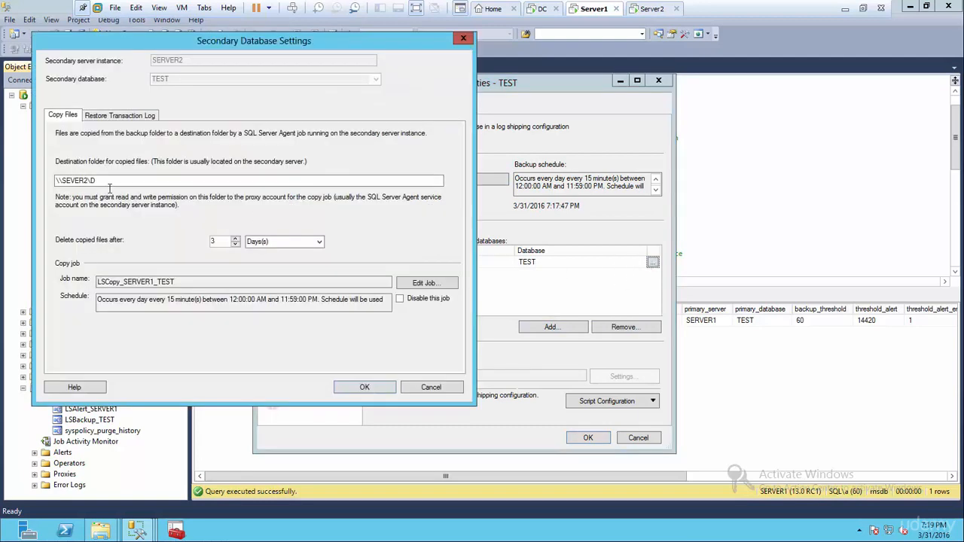
{"action": "left_click", "coordinate": [73, 181]}
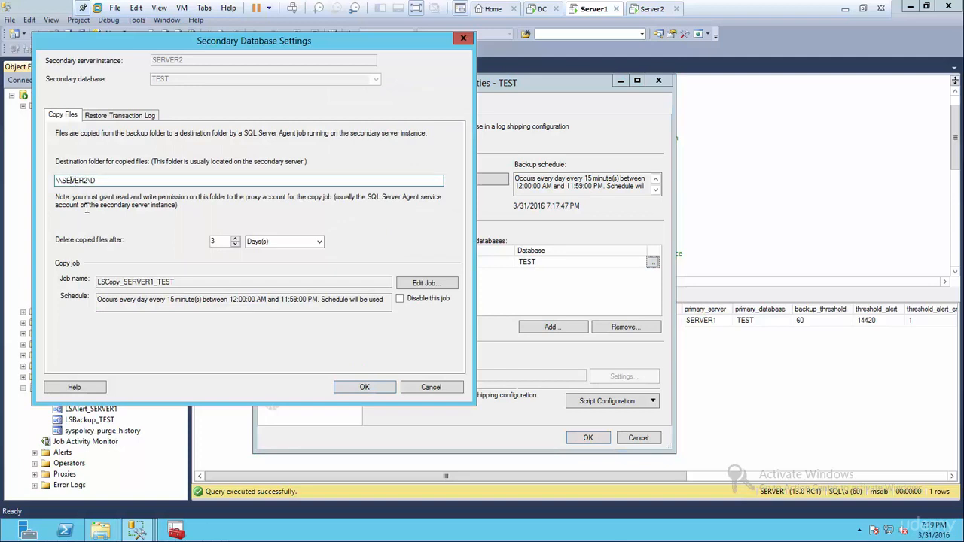
{"action": "type", "text": "R"}
{"action": "left_click", "coordinate": [458, 386]}
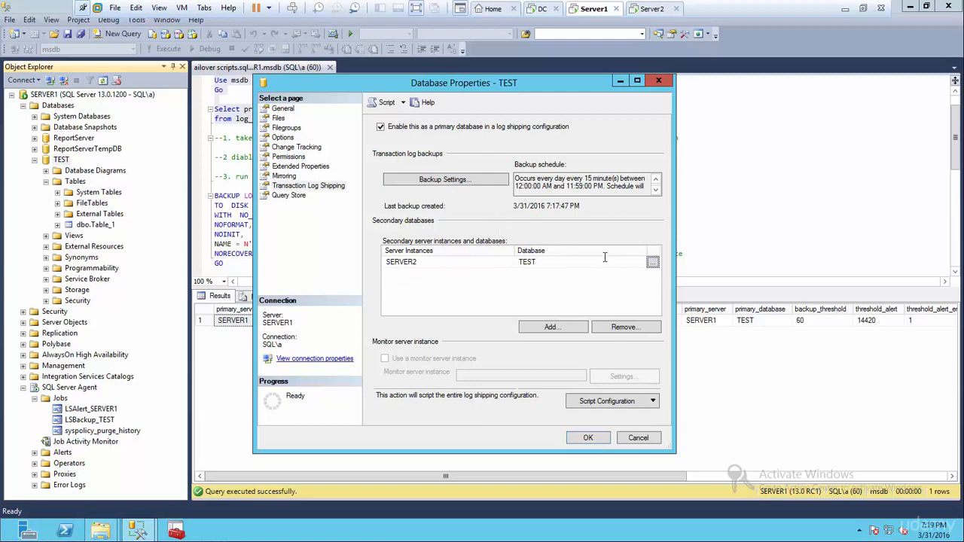
Set the SERVER2 secondary database's destination folder for copied files to \\SERVER2\D and save the log shipping configuration
{"action": "left_click", "coordinate": [652, 261]}
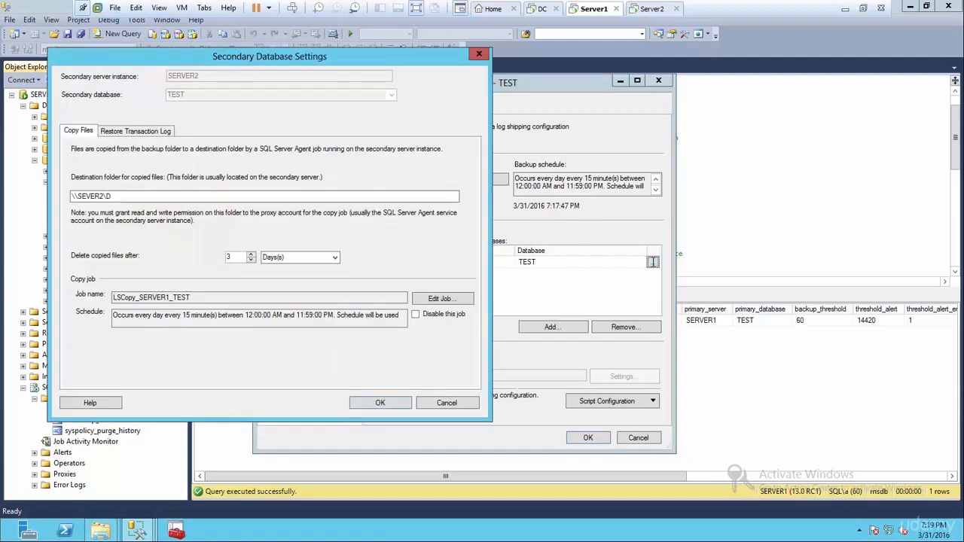
{"action": "left_click", "coordinate": [86, 198]}
{"action": "type", "text": "R"}
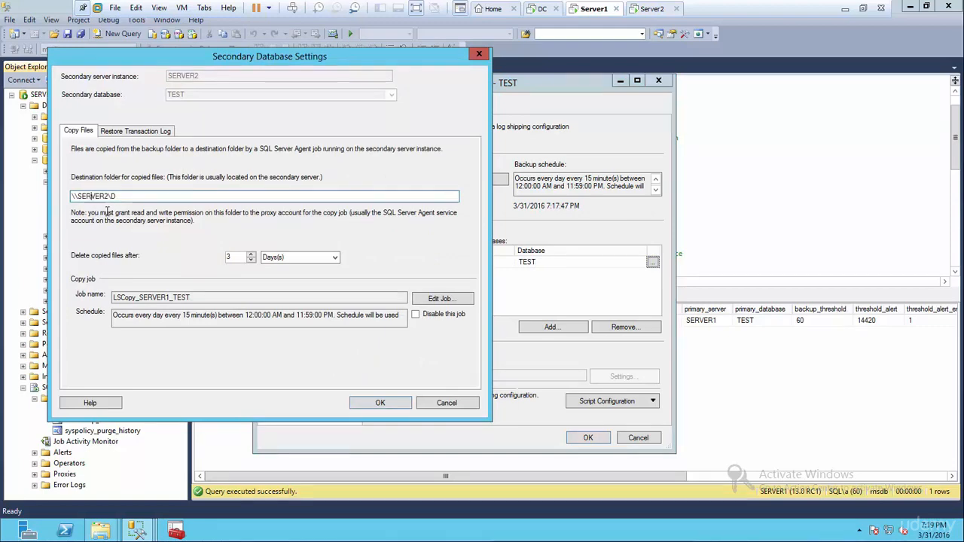
{"action": "left_click", "coordinate": [380, 403]}
{"action": "left_click", "coordinate": [582, 439]}
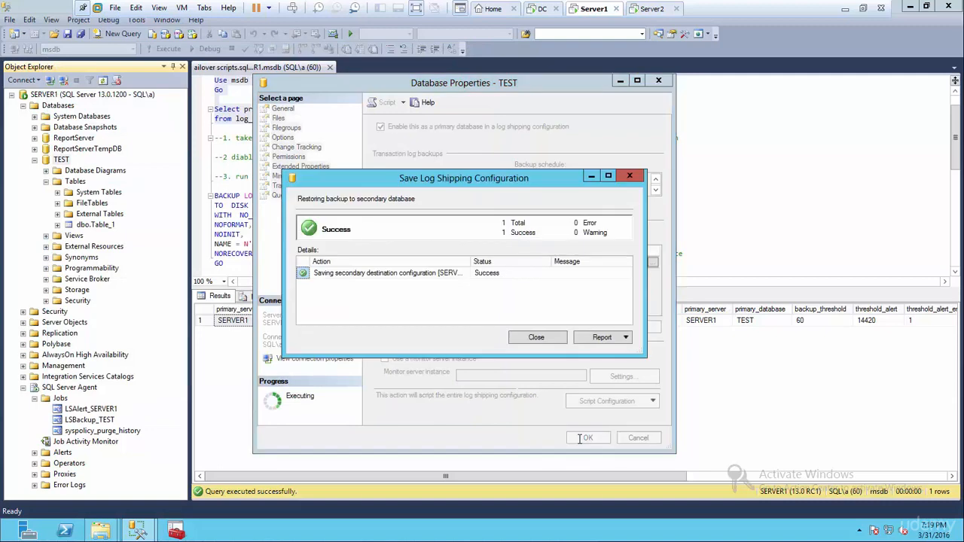
{"action": "left_click", "coordinate": [541, 339]}
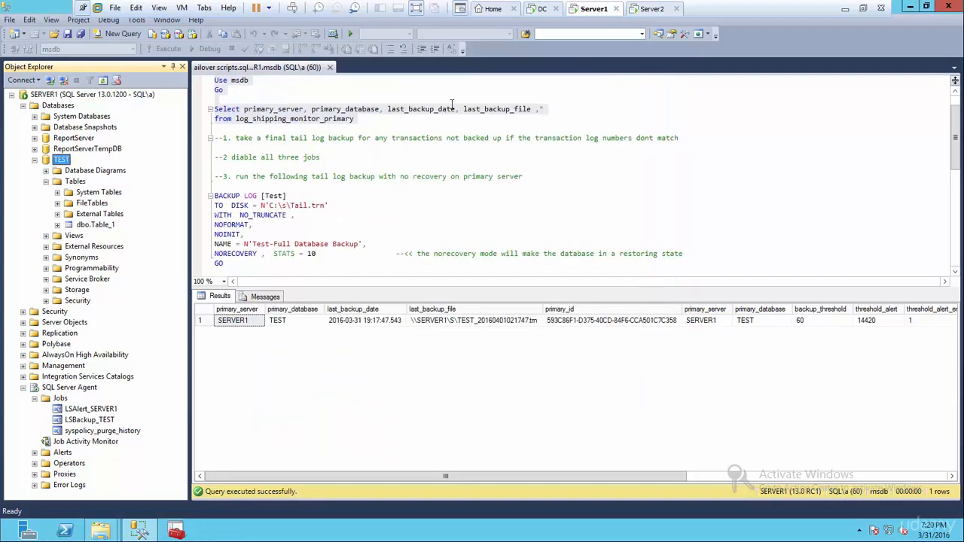
Rerun the LSCopy_SERVER1_TEST job on SERVER2 and close its progress report
{"action": "left_click", "coordinate": [652, 8]}
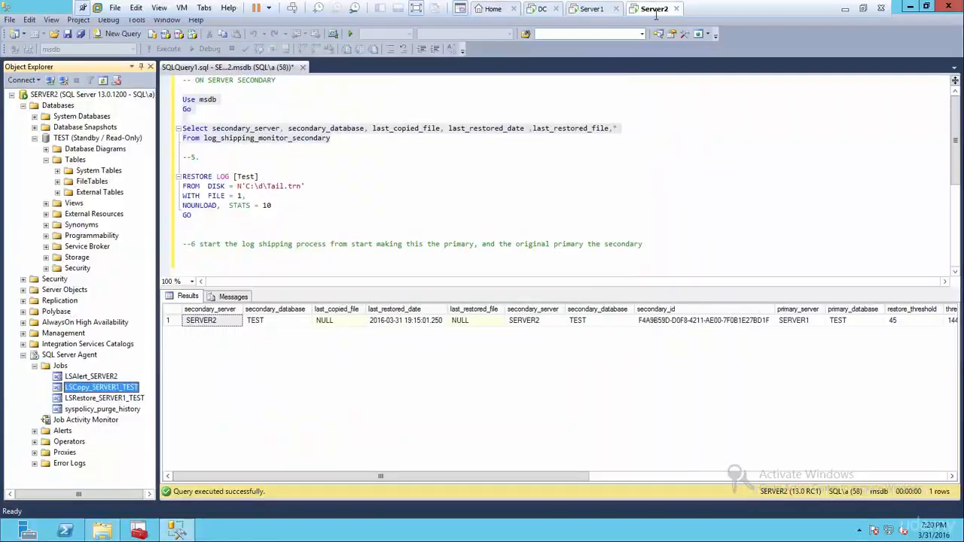
{"action": "right_click", "coordinate": [92, 388]}
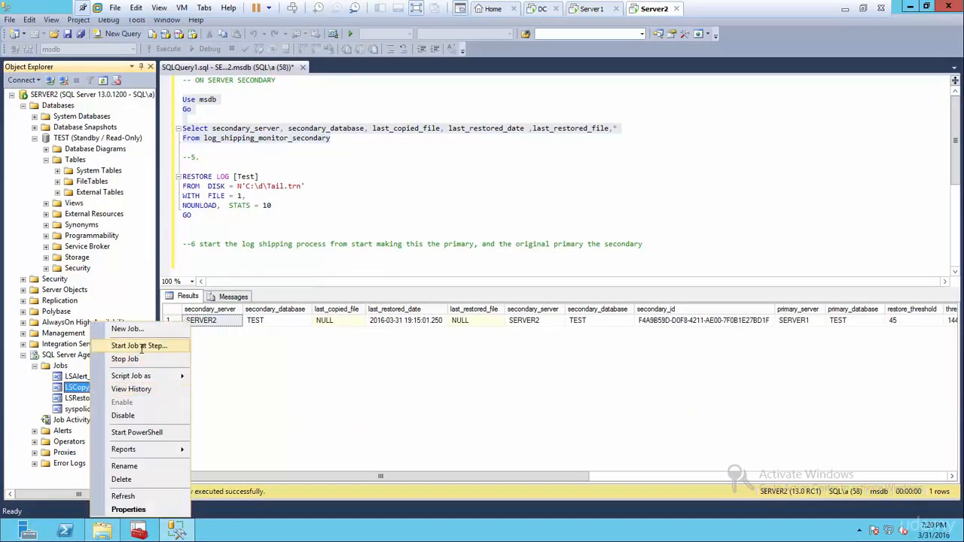
{"action": "left_click", "coordinate": [140, 345]}
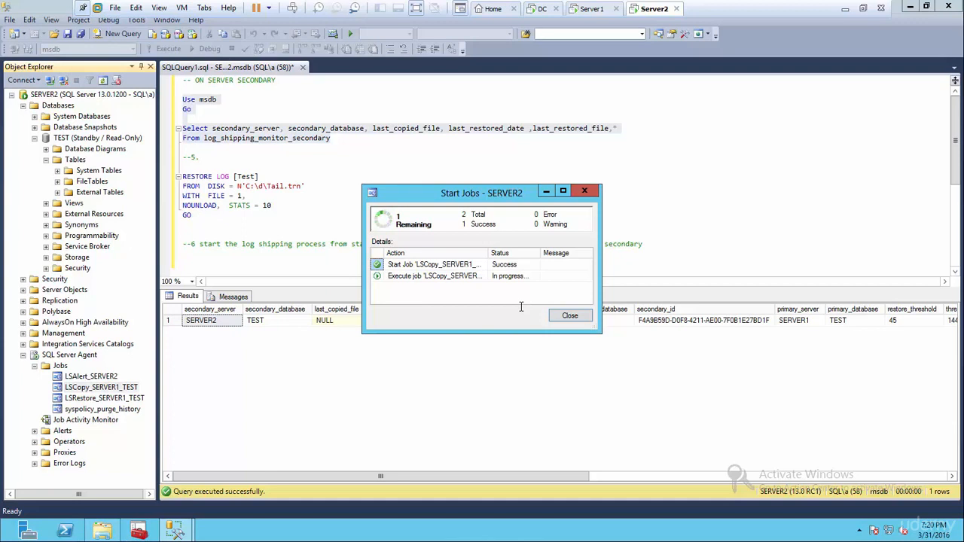
{"action": "left_click", "coordinate": [569, 315]}
Run the LSRestore_SERVER1_TEST job on SERVER2 and close its progress report
{"action": "right_click", "coordinate": [137, 399]}
{"action": "left_click", "coordinate": [207, 346]}
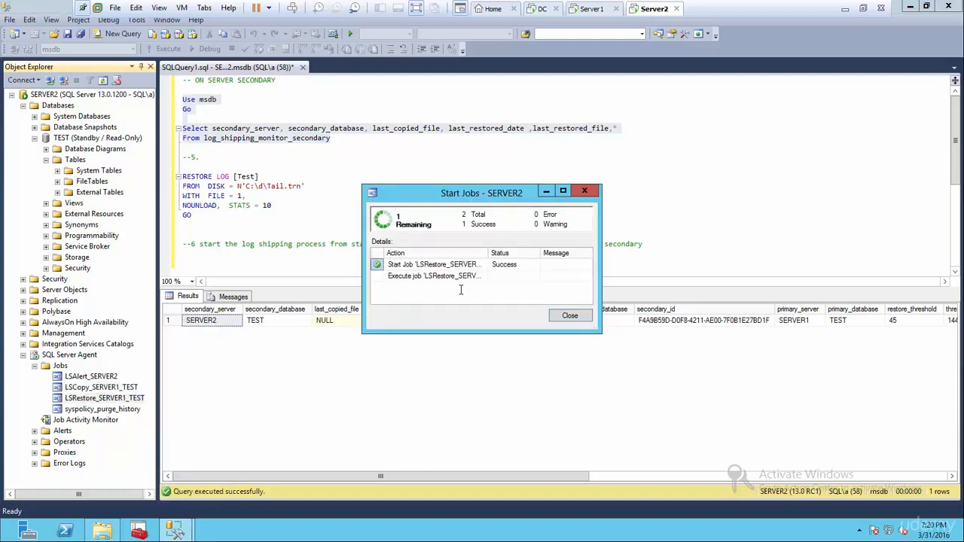
{"action": "left_click", "coordinate": [564, 316]}
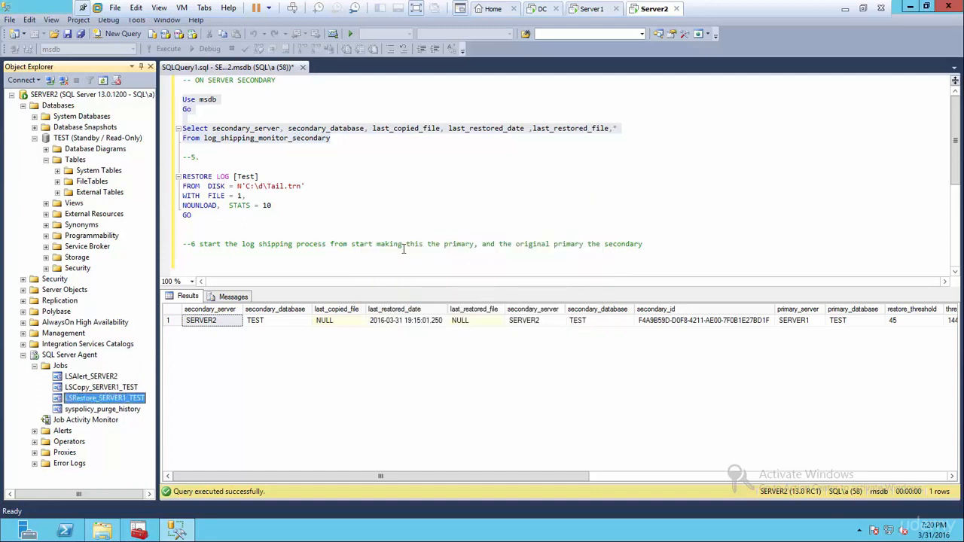
{"action": "left_click", "coordinate": [339, 227]}
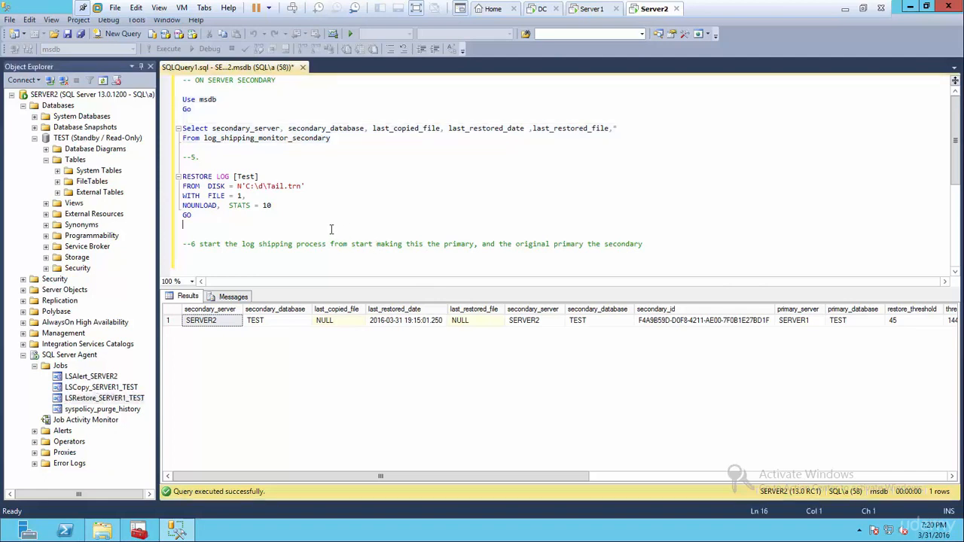
Refresh the tables of SERVER2's TEST database to check whether the new table was restored
{"action": "left_click", "coordinate": [69, 160]}
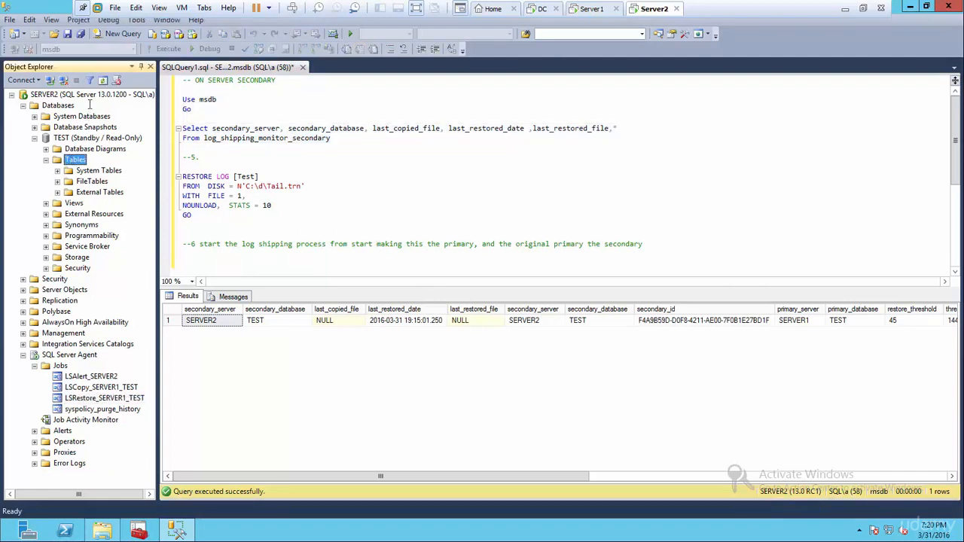
{"action": "left_click", "coordinate": [103, 81]}
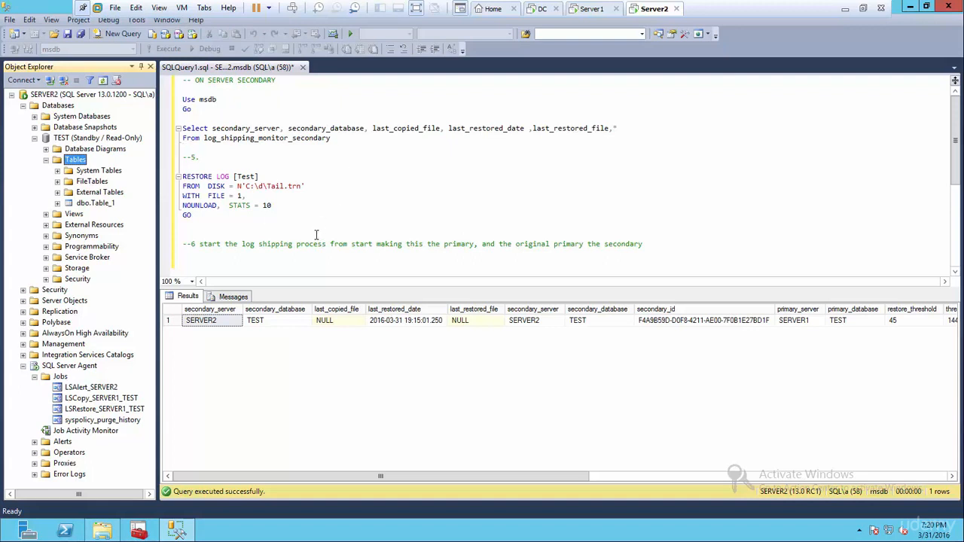
{"action": "left_click", "coordinate": [68, 140]}
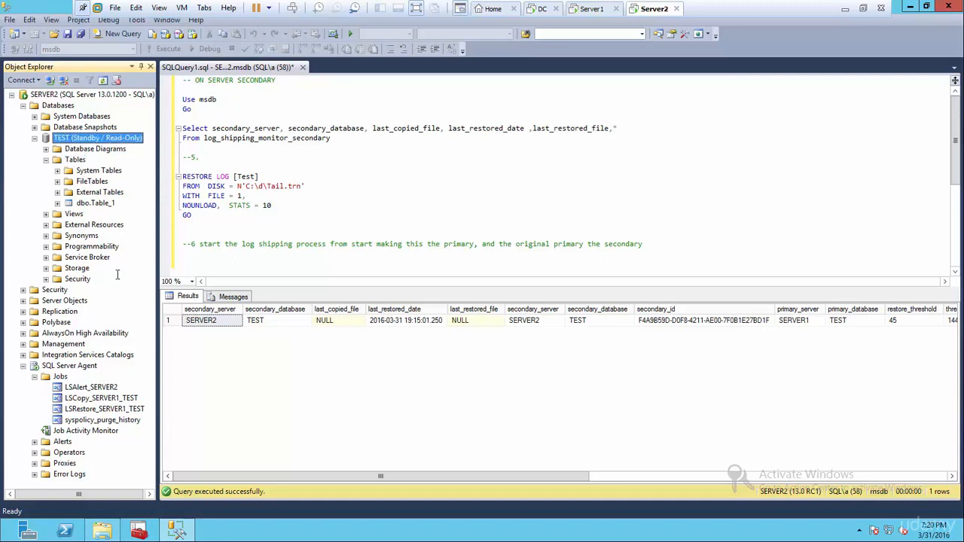
Rerun the log_shipping_monitor_primary query on SERVER1 and check the last backup file
{"action": "left_click", "coordinate": [587, 9]}
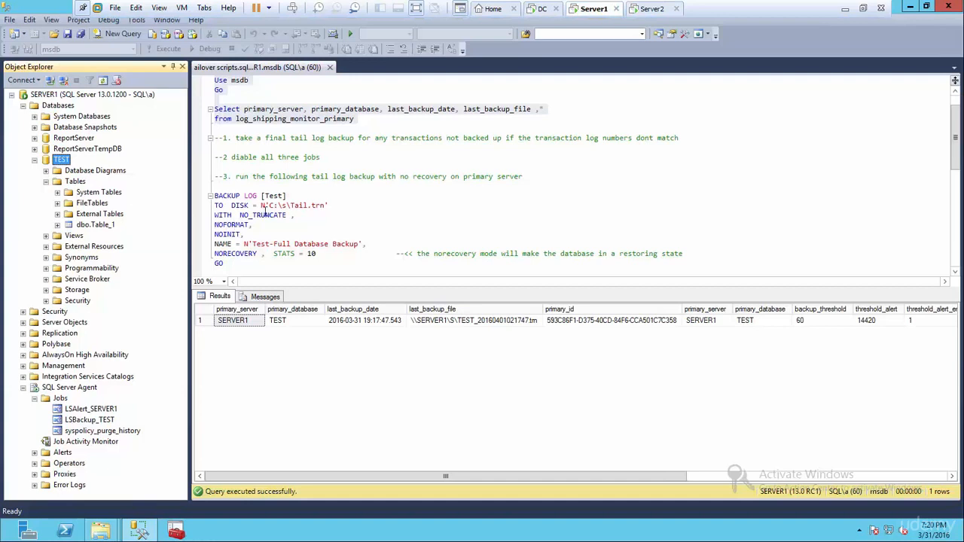
{"action": "left_click", "coordinate": [363, 185]}
{"action": "scroll", "coordinate": [362, 182], "scroll_direction": "down", "scroll_amount": 2}
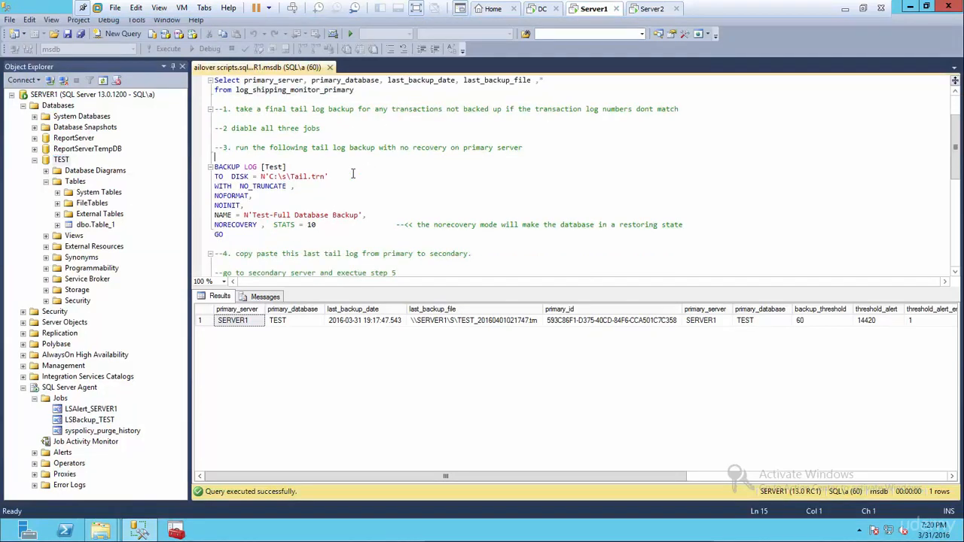
{"action": "scroll", "coordinate": [361, 180], "scroll_direction": "up", "scroll_amount": 3}
{"action": "left_click_drag", "start_coordinate": [368, 151], "coordinate": [189, 110]}
{"action": "left_click", "coordinate": [167, 50]}
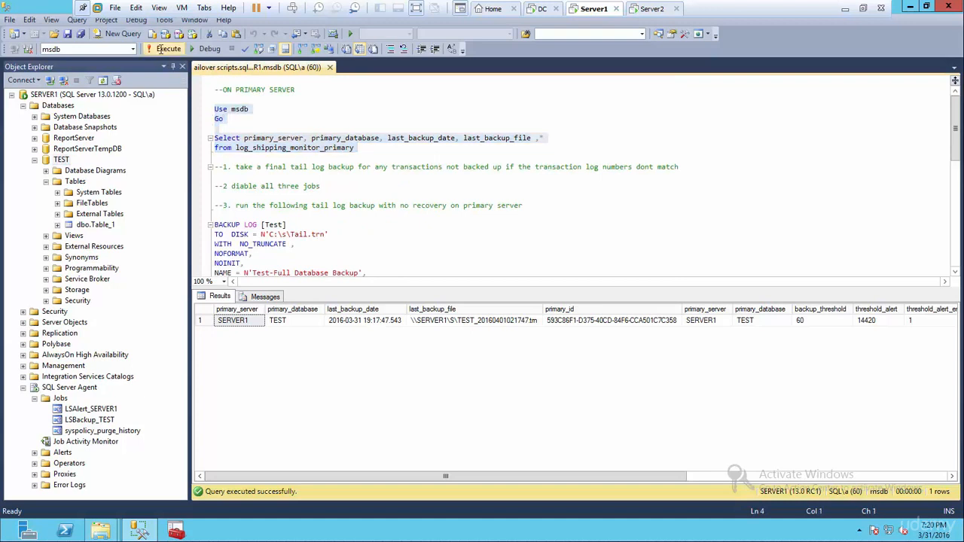
{"action": "left_click", "coordinate": [520, 324]}
Rerun the log_shipping_monitor_secondary query on SERVER2 to compare the last copied and restored files with the primary's last backup
{"action": "left_click", "coordinate": [646, 10]}
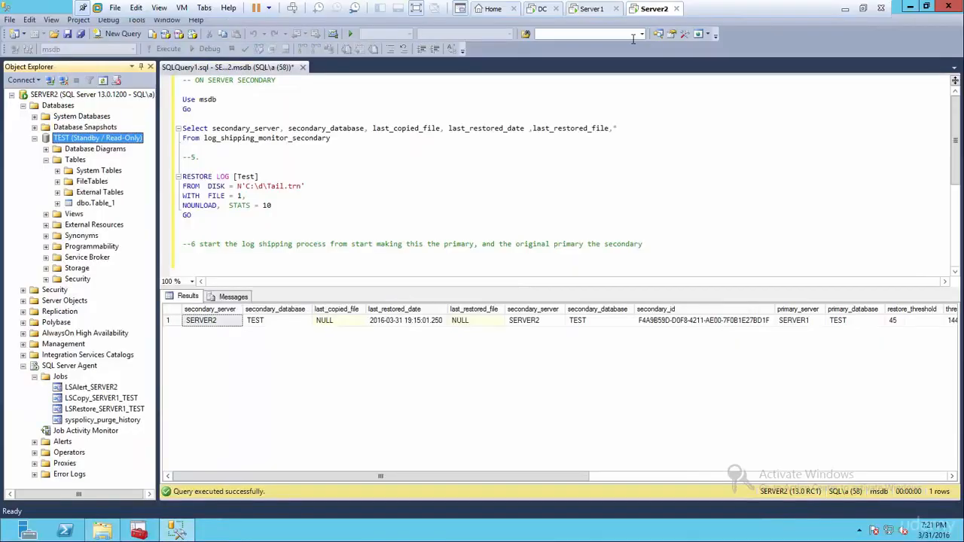
{"action": "left_click_drag", "start_coordinate": [336, 139], "coordinate": [172, 100]}
{"action": "left_click", "coordinate": [167, 49]}
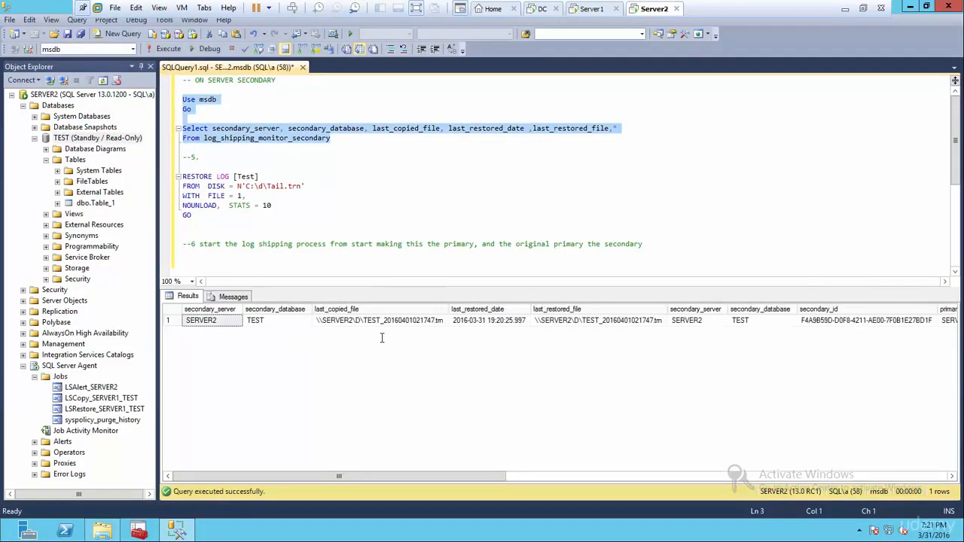
Check the last copied file in SERVER2's log_shipping_monitor_secondary results
{"action": "left_click", "coordinate": [425, 322]}
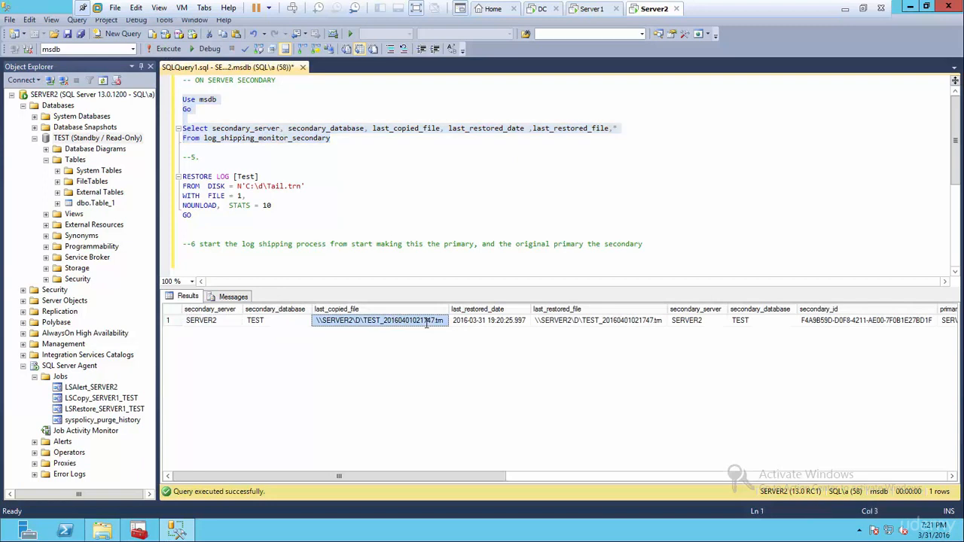
{"action": "left_click", "coordinate": [465, 231]}
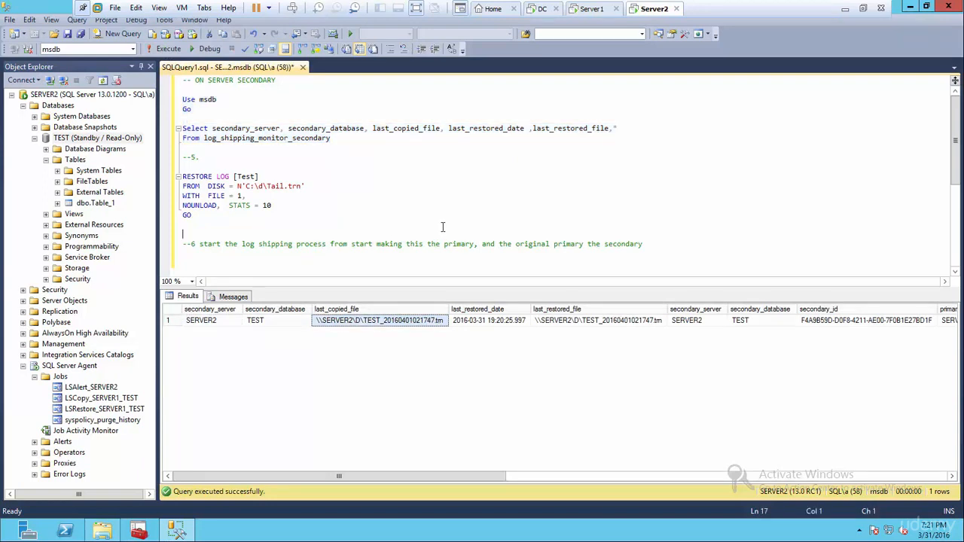
Following step 2 of the failover script, disable the LSBackup_TEST job on SERVER1 and close its progress report
{"action": "left_click", "coordinate": [587, 9]}
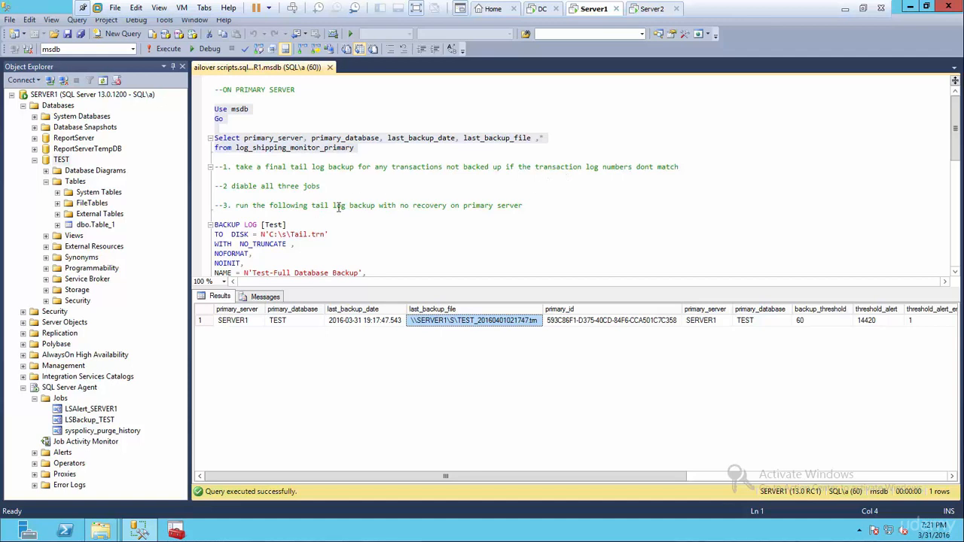
{"action": "left_click_drag", "start_coordinate": [320, 186], "coordinate": [211, 190]}
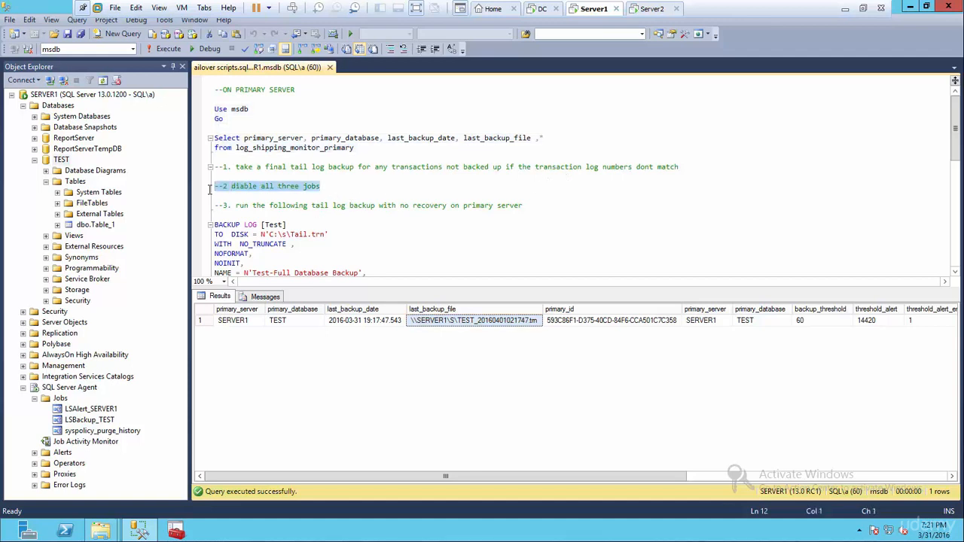
{"action": "left_click", "coordinate": [46, 182]}
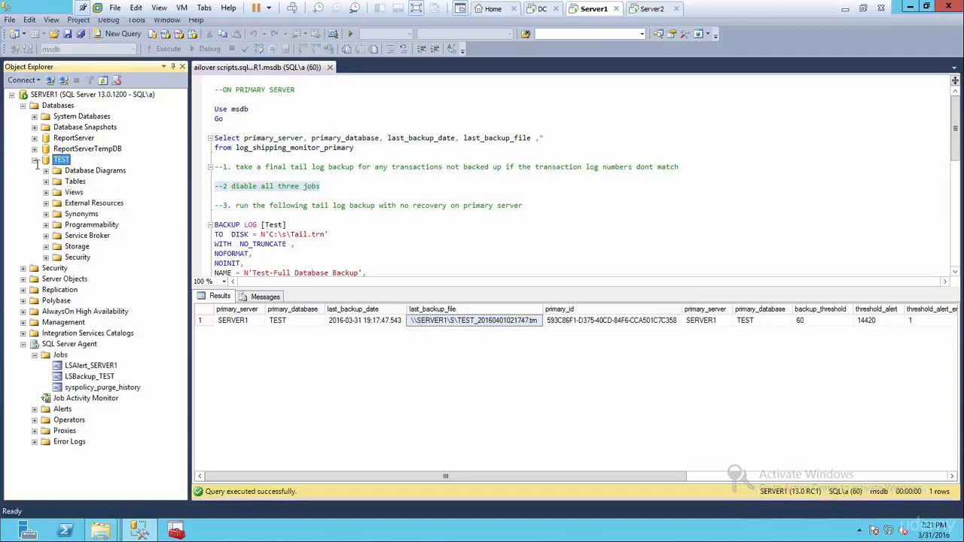
{"action": "left_click", "coordinate": [35, 160]}
{"action": "right_click", "coordinate": [93, 281]}
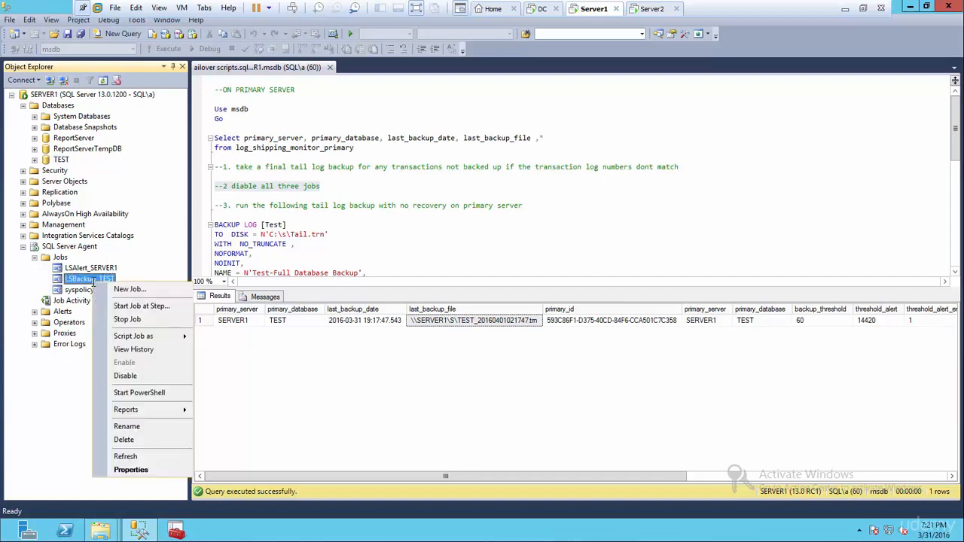
{"action": "left_click", "coordinate": [145, 374]}
{"action": "left_click", "coordinate": [565, 320]}
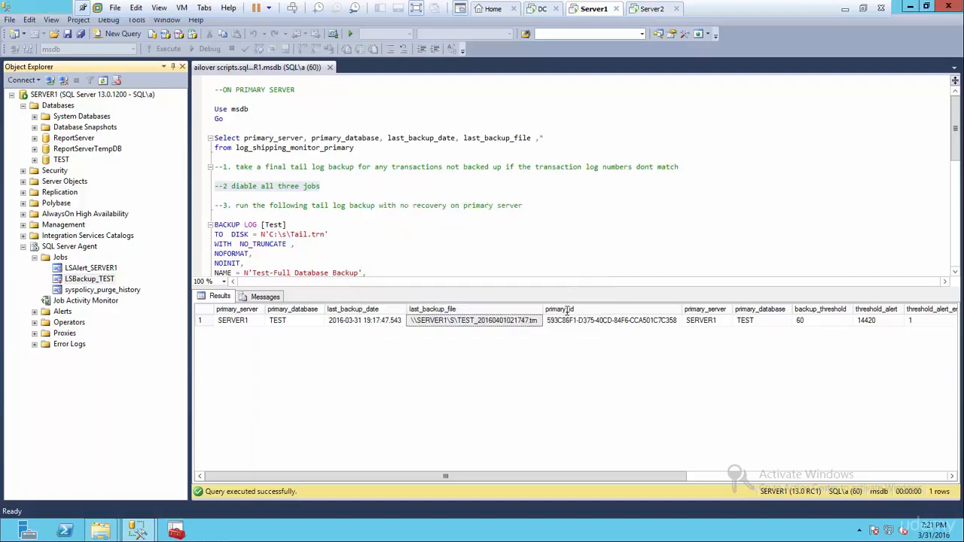
Disable the LSCopy_SERVER1_TEST job on SERVER2
{"action": "left_click", "coordinate": [652, 9]}
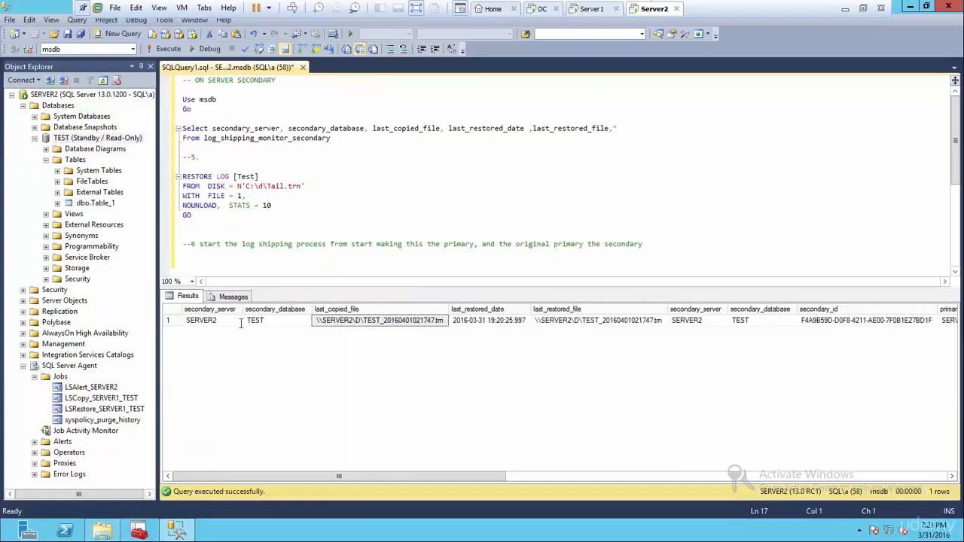
{"action": "right_click", "coordinate": [86, 399]}
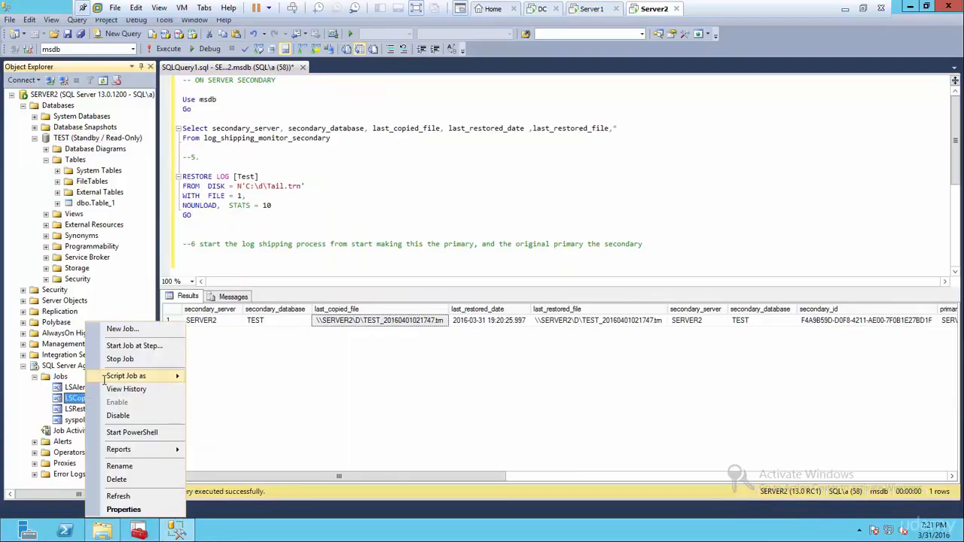